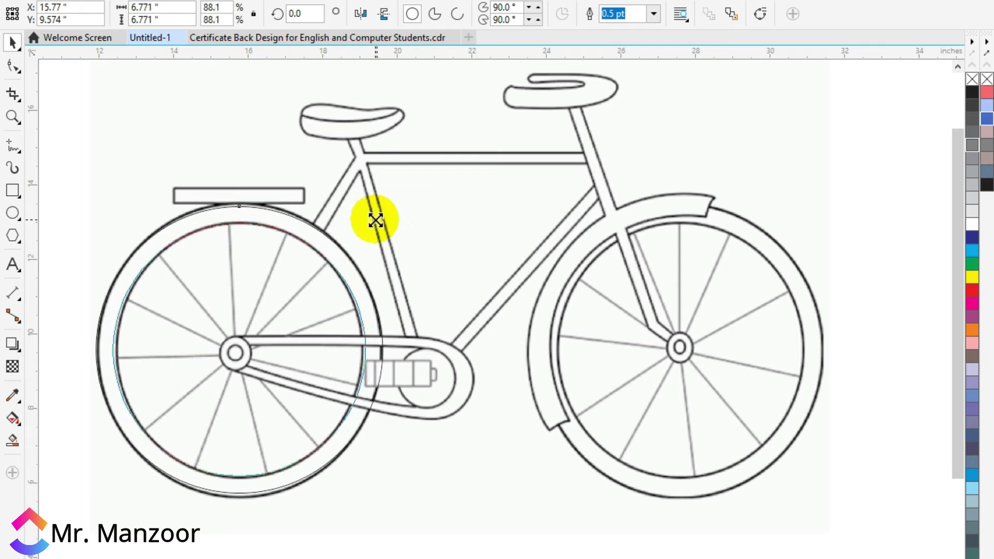
# Add concentric scaled-down copies of the rear wheel circle: inner rim about 6.73 in, hub circles about 0.92 in and 0.42 in across.
pyautogui.click(450, 544)
pyautogui.click(238, 337)
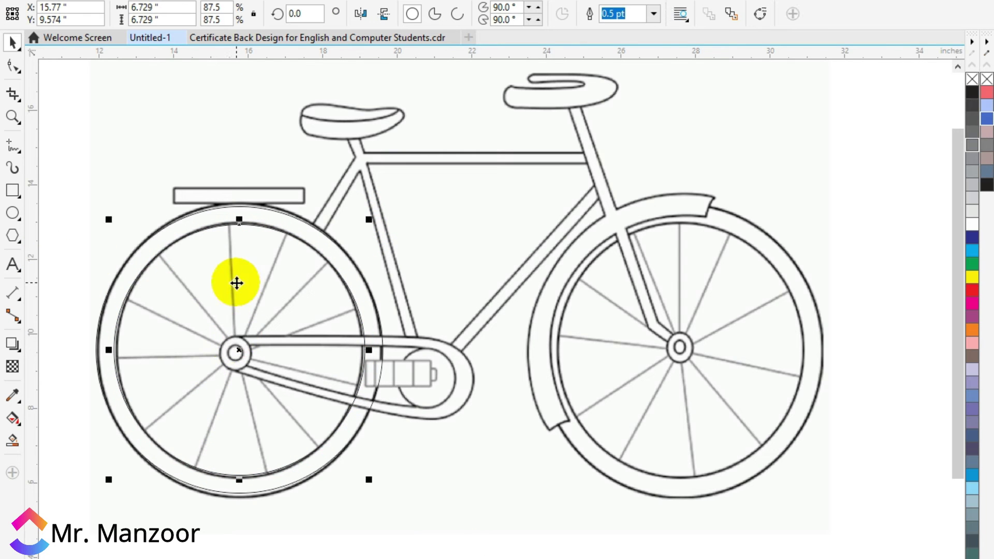
pyautogui.scroll(2, 263, 323)
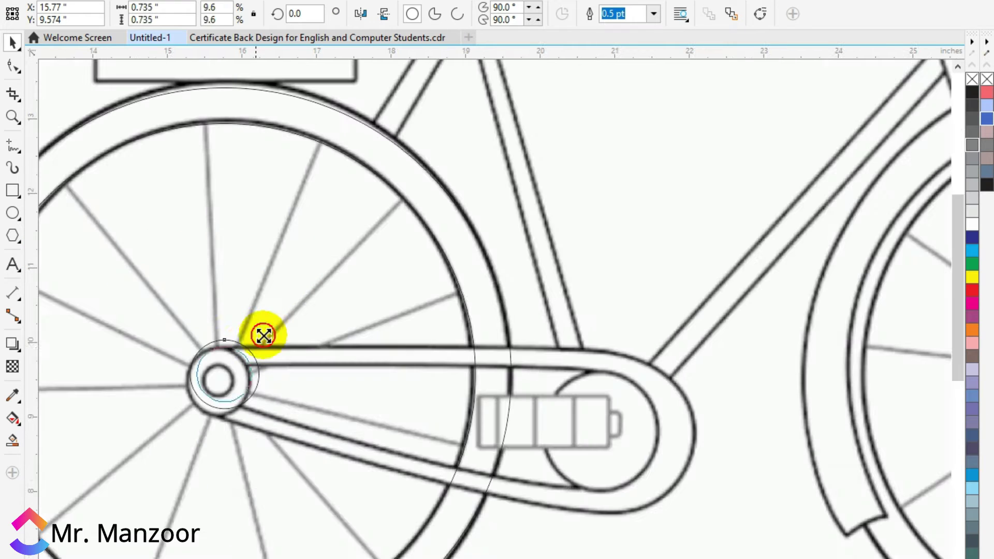
pyautogui.click(331, 454)
# Draw a straight spoke about 3.4 in long with the Pen tool from the top of the rear wheel's inner rim to the hub centre.
pyautogui.click(16, 148)
pyautogui.click(52, 199)
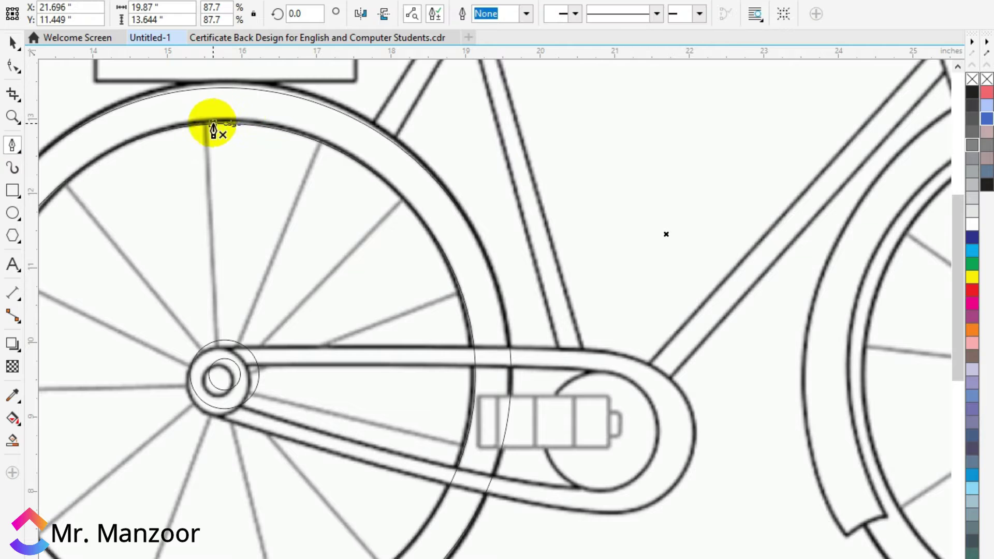
pyautogui.click(217, 122)
pyautogui.doubleClick(224, 375)
pyautogui.press('space')
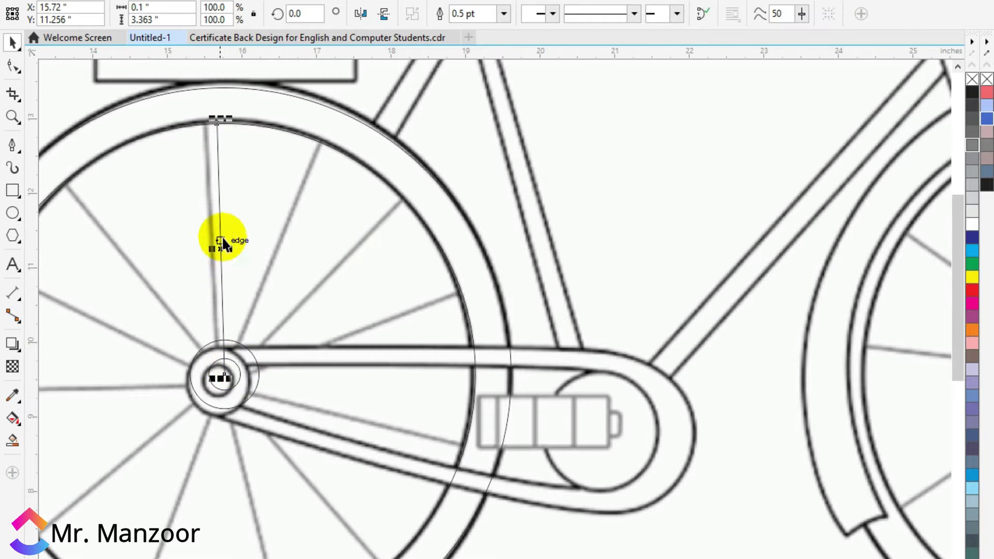
# Set the spoke's rotation centre at the hub centre and create a copy rotated by 30 degrees.
pyautogui.click(220, 240)
pyautogui.scroll(1, 219, 243)
pyautogui.moveTo(222, 253); pyautogui.dragTo(230, 505)
pyautogui.scroll(-2, 258, 454)
pyautogui.scroll(-2, 262, 458)
pyautogui.moveTo(248, 342); pyautogui.dragTo(190, 361)
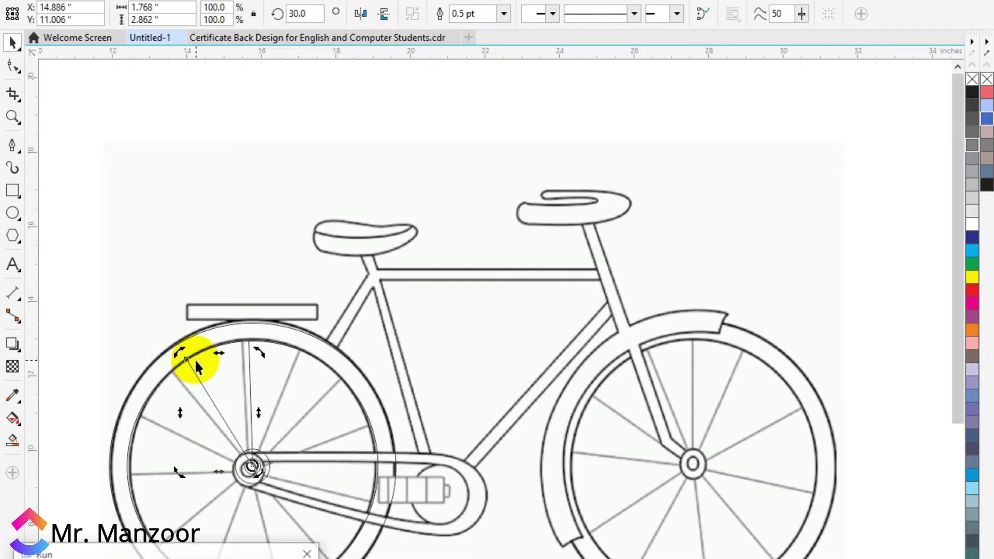
# Show the on-screen keyboard and repeat the 30-degree rotated spoke copy all around the rear wheel.
pyautogui.press('Return')
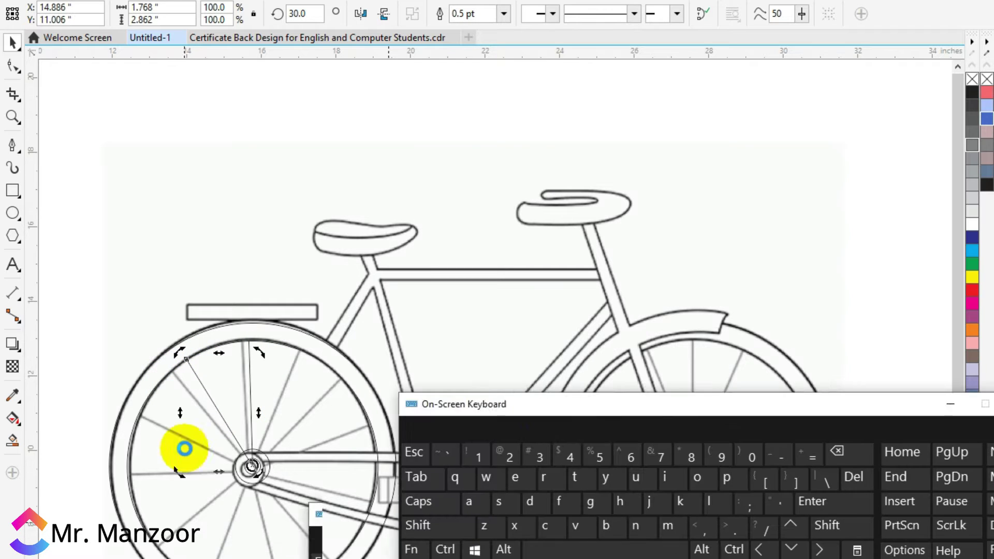
pyautogui.click(223, 416)
pyautogui.click(213, 402)
pyautogui.click(151, 321)
pyautogui.doubleClick(250, 347)
pyautogui.moveTo(251, 340); pyautogui.dragTo(187, 353)
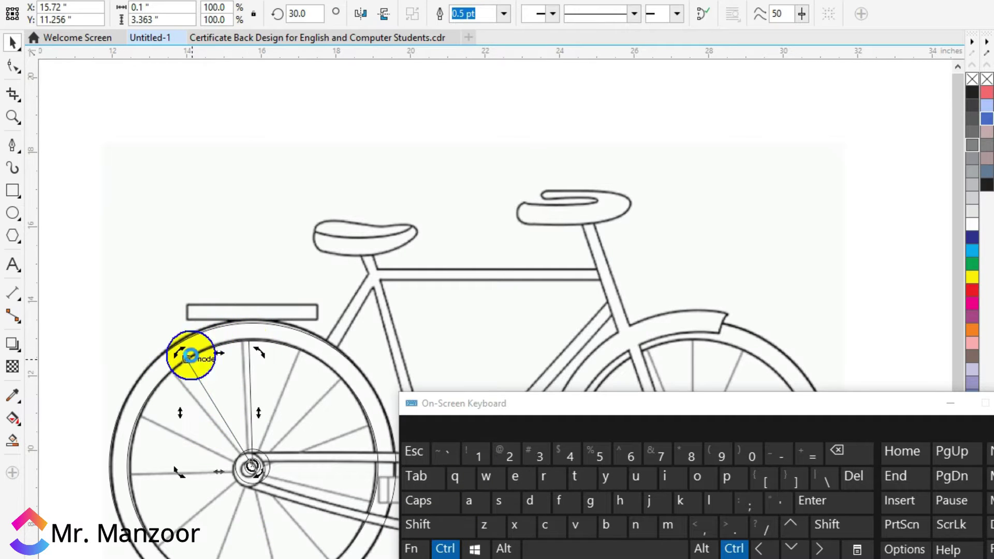
pyautogui.click(543, 476)
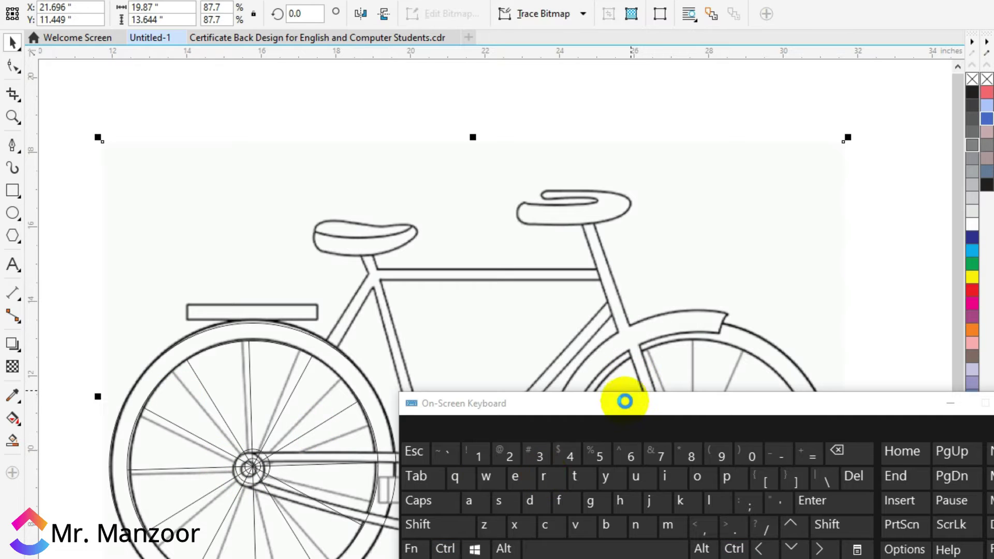
pyautogui.moveTo(624, 401); pyautogui.dragTo(418, 371)
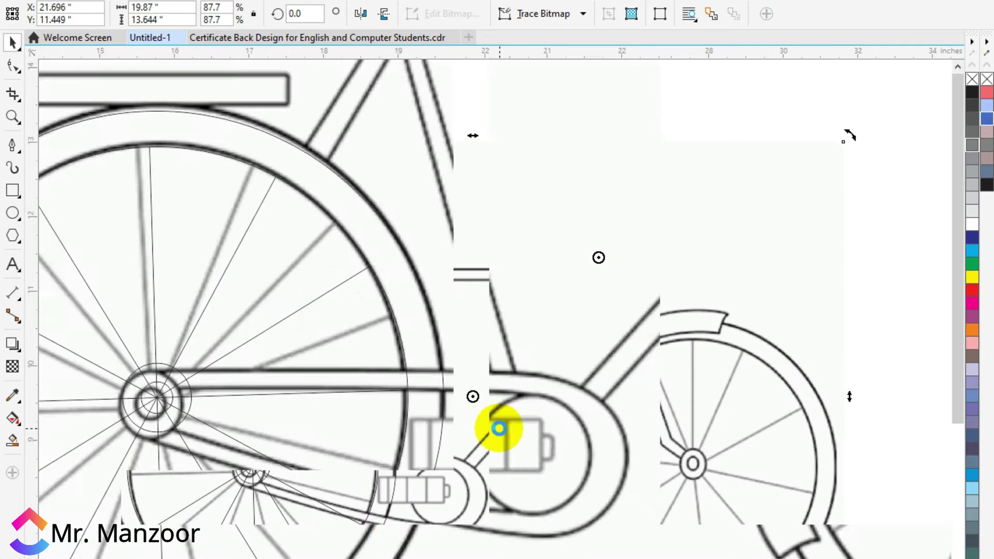
# Bring the rear wheel's inner hub circle in front of the spokes and fill it with white.
pyautogui.scroll(5, 506, 428)
pyautogui.click(517, 359)
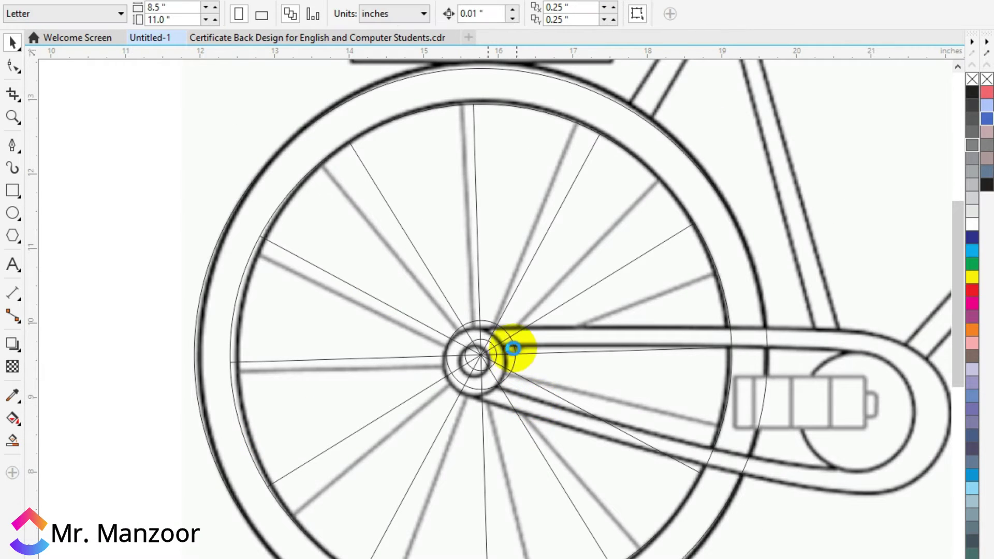
pyautogui.scroll(3, 510, 348)
pyautogui.click(470, 339)
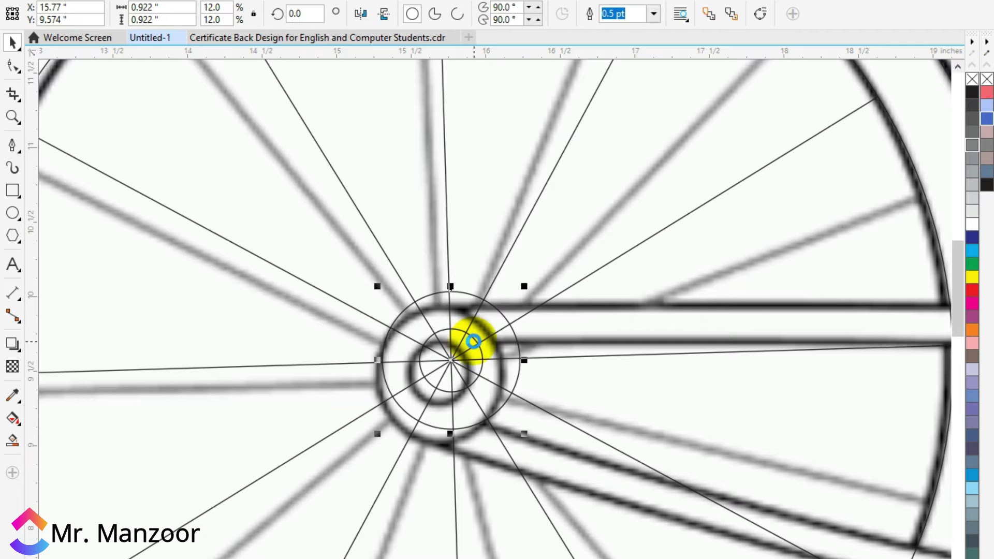
pyautogui.click(480, 351)
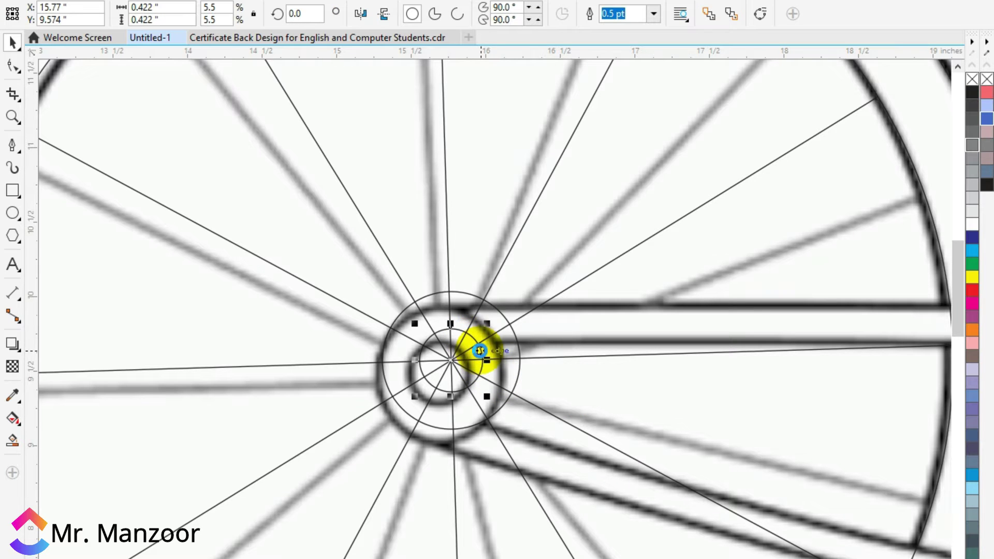
pyautogui.scroll(-1, 479, 351)
pyautogui.click(972, 224)
pyautogui.scroll(-1, 449, 360)
# Duplicate the complete traced rear wheel and place the copy over the front wheel of the reference picture.
pyautogui.moveTo(281, 209); pyautogui.dragTo(626, 540)
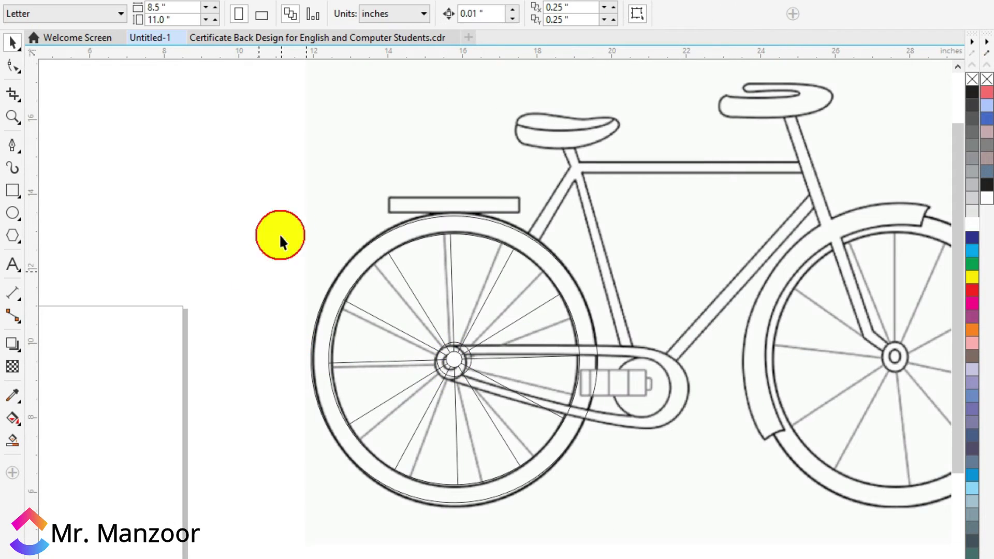
pyautogui.scroll(-1, 416, 387)
pyautogui.moveTo(448, 373); pyautogui.dragTo(661, 382)
pyautogui.rightClick(661, 381)
pyautogui.click(661, 342)
pyautogui.scroll(1, 660, 319)
pyautogui.press('Escape')
# Fill the outer hub circles of both wheels with white so that they cover the spoke ends.
pyautogui.click(643, 416)
pyautogui.click(639, 460)
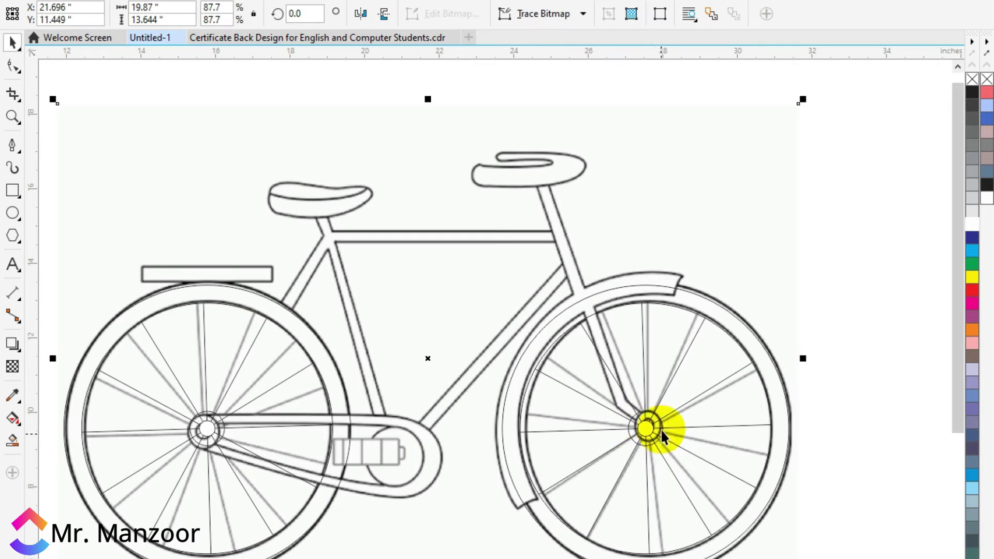
pyautogui.click(662, 425)
pyautogui.click(214, 419)
pyautogui.click(207, 413)
pyautogui.click(972, 224)
pyautogui.press('Escape')
# Trace the front edge of the steering tube and the front part of the front mudguard with straight Pen segments.
pyautogui.click(12, 145)
pyautogui.scroll(1, 635, 292)
pyautogui.scroll(-1, 696, 304)
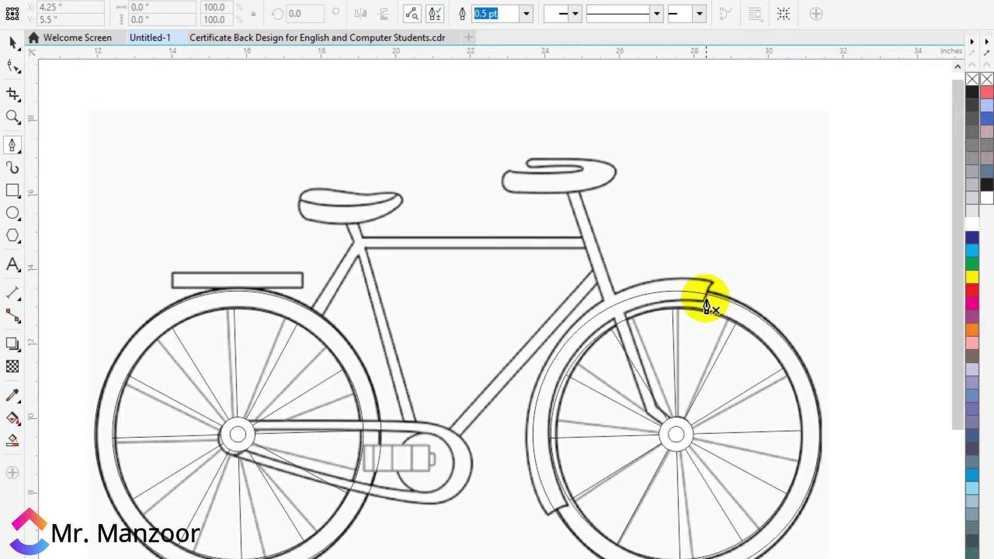
pyautogui.scroll(1, 579, 200)
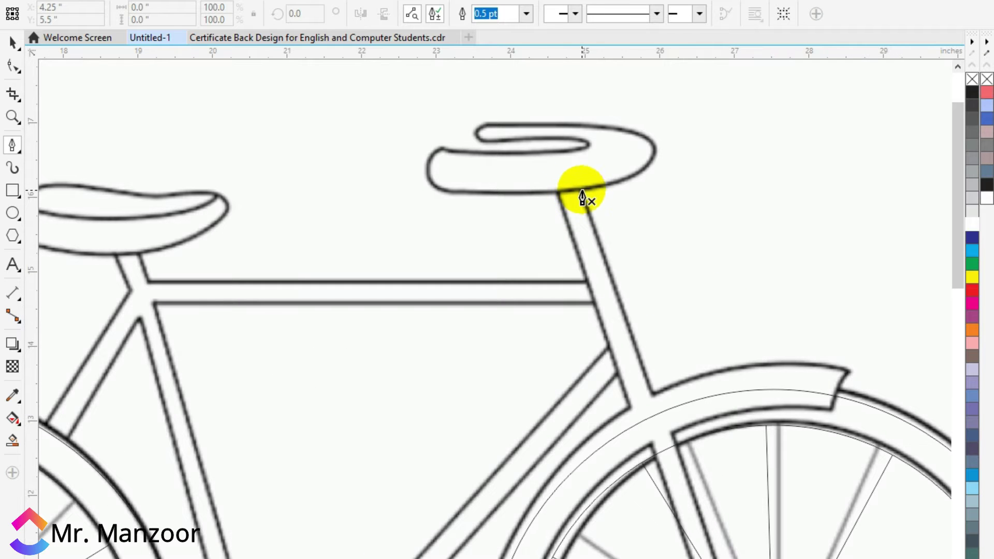
pyautogui.click(581, 189)
pyautogui.click(653, 393)
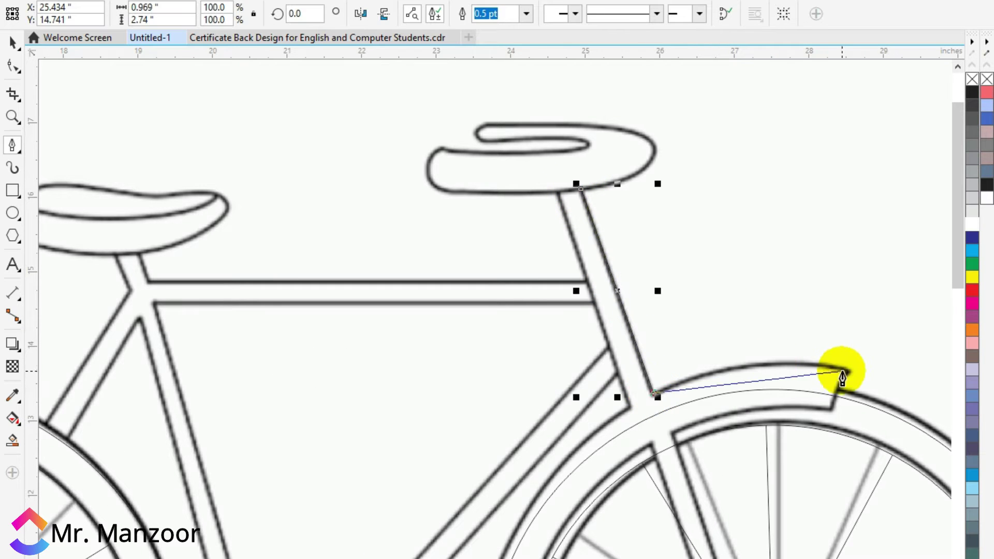
pyautogui.click(850, 370)
pyautogui.click(832, 412)
pyautogui.scroll(-1, 832, 412)
pyautogui.scroll(2, 783, 446)
pyautogui.click(654, 352)
# Continue the outline down the front fork to the hub and back up the fork's other edge.
pyautogui.scroll(-2, 654, 352)
pyautogui.scroll(2, 690, 459)
pyautogui.moveTo(665, 412); pyautogui.dragTo(742, 451)
pyautogui.click(737, 465)
pyautogui.click(699, 485)
pyautogui.click(632, 436)
pyautogui.scroll(-1, 506, 82)
pyautogui.scroll(1, 513, 88)
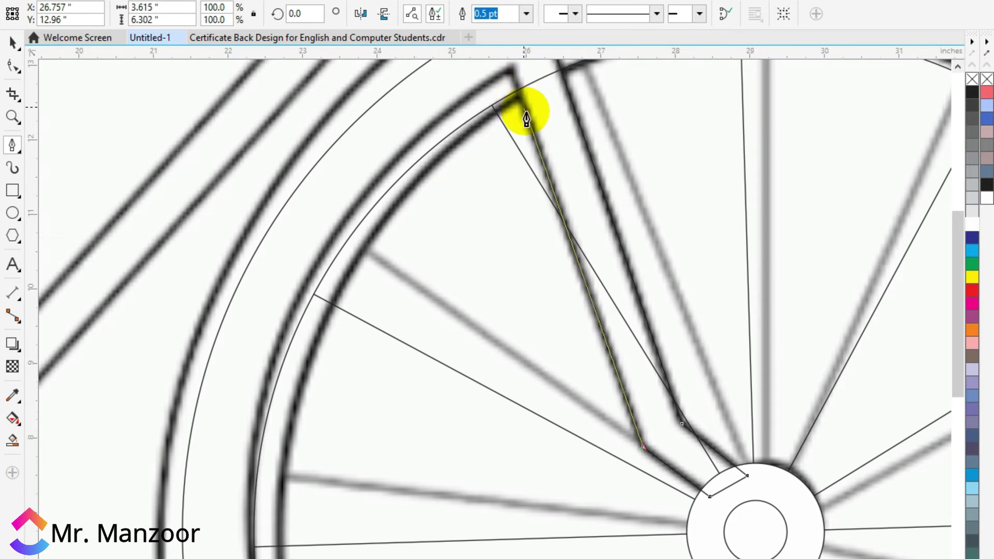
pyautogui.scroll(-2, 506, 77)
pyautogui.scroll(2, 555, 196)
# Continue the outline around the rear part of the front mudguard and up the steering tube, closing it below the handlebar.
pyautogui.scroll(-1, 555, 202)
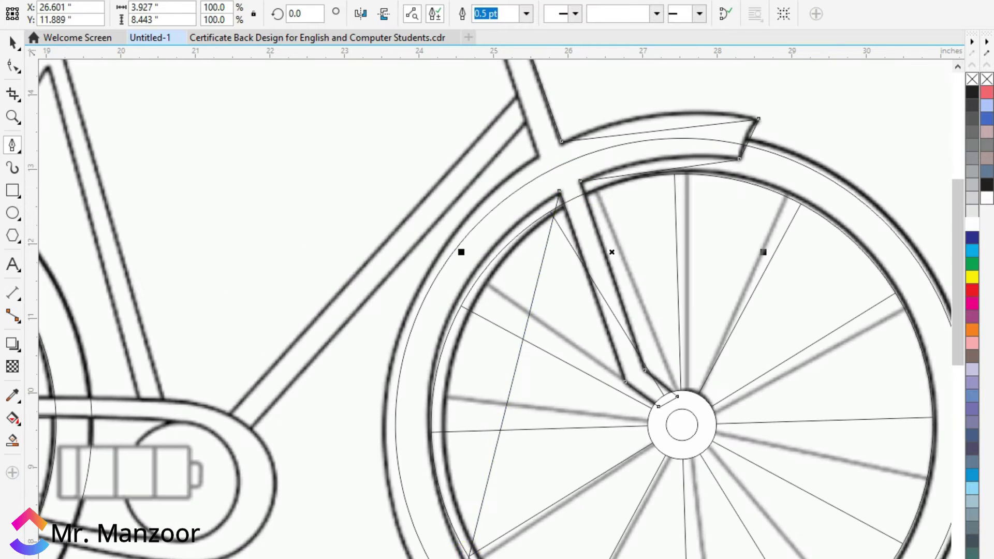
pyautogui.scroll(1, 466, 553)
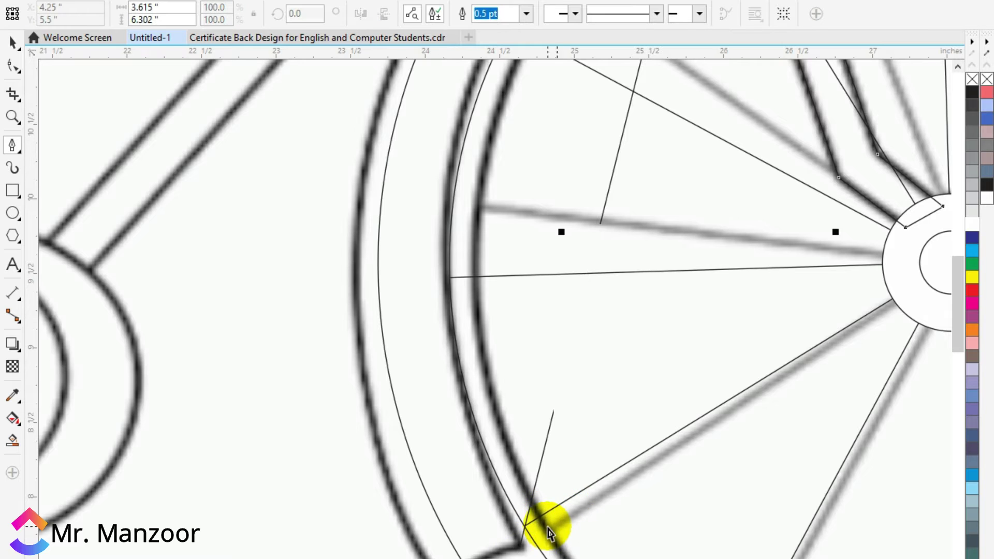
pyautogui.scroll(-1, 505, 492)
pyautogui.scroll(1, 505, 526)
pyautogui.click(521, 513)
pyautogui.scroll(-1, 538, 555)
pyautogui.scroll(1, 490, 553)
pyautogui.scroll(-1, 492, 539)
pyautogui.scroll(-1, 595, 100)
pyautogui.scroll(1, 610, 249)
pyautogui.scroll(1, 594, 223)
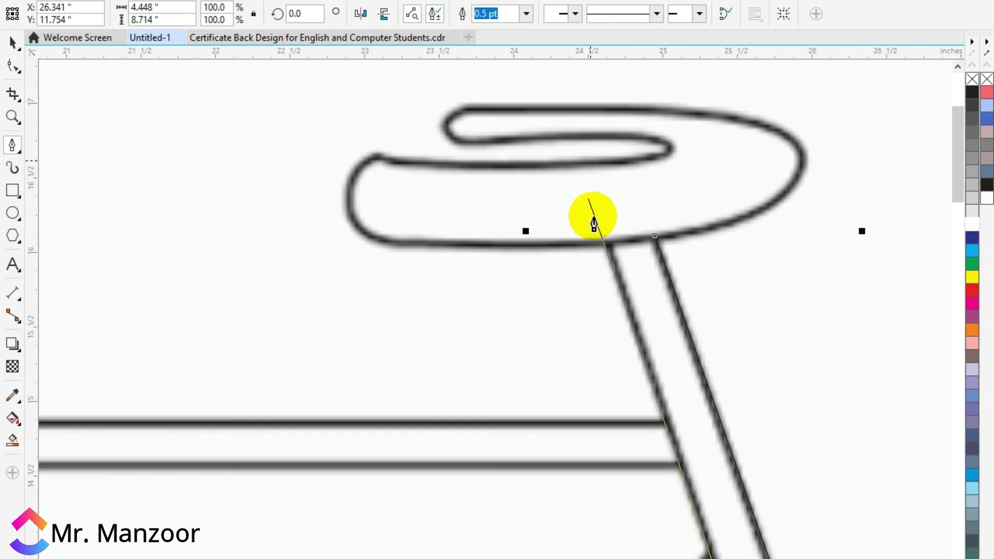
pyautogui.doubleClick(606, 242)
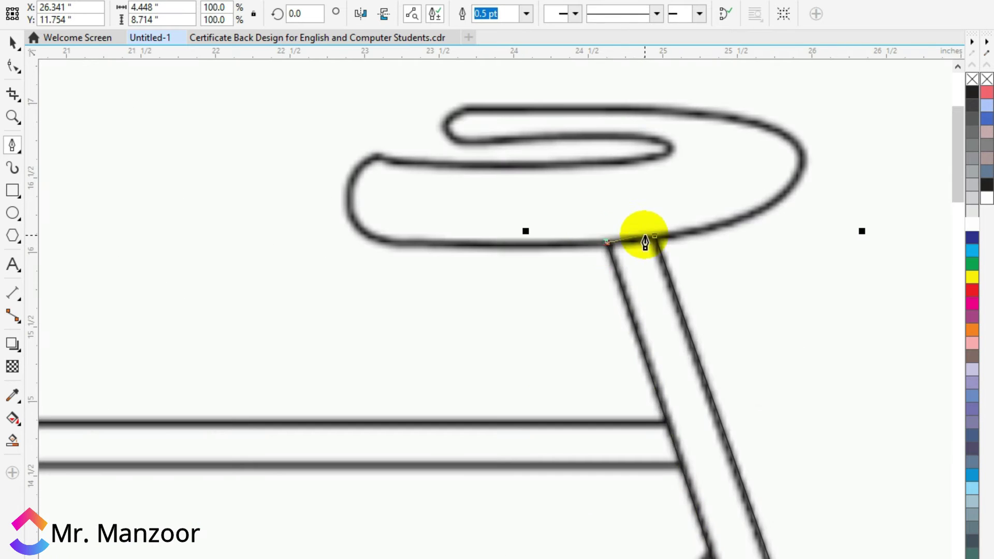
# Trace the handlebar as a straight-sided outline with nodes at the grip end and at the upper tip.
pyautogui.click(385, 160)
pyautogui.click(391, 242)
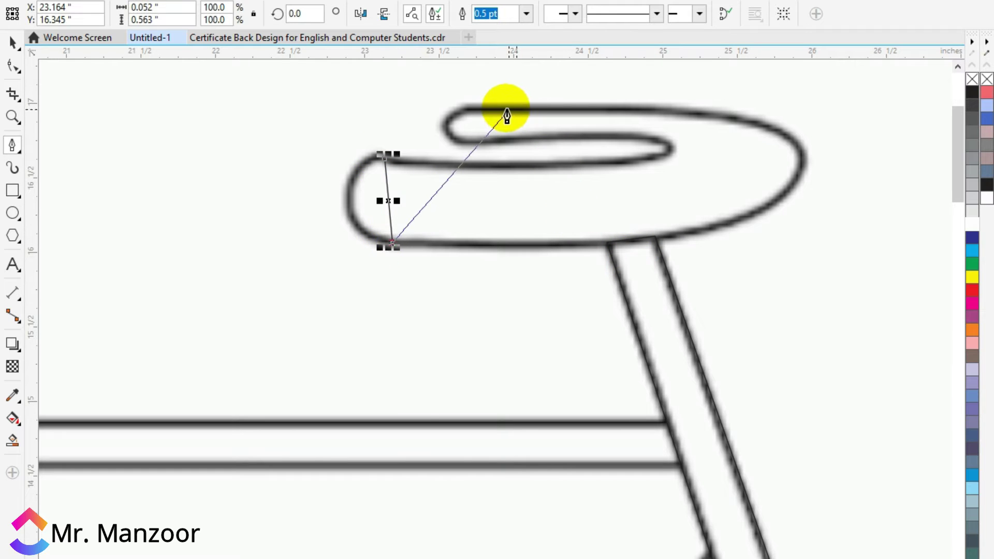
pyautogui.click(471, 105)
pyautogui.click(468, 145)
# Convert the handlebar's long diagonal segment to a curve and bend it out to the handlebar's rounded front.
pyautogui.press('F10')
pyautogui.rightClick(433, 169)
pyautogui.click(488, 249)
pyautogui.moveTo(432, 171); pyautogui.dragTo(714, 199)
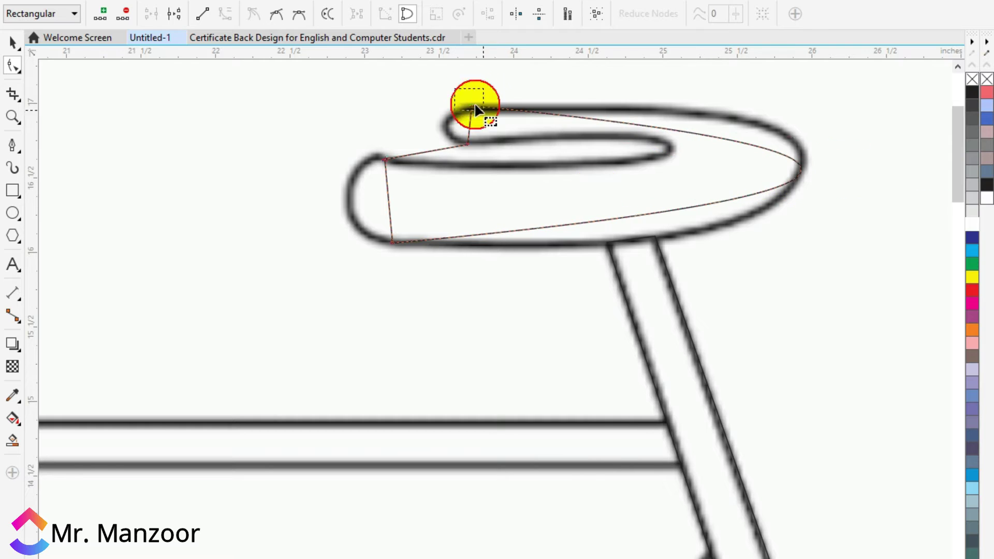
# Adjust the control handles of the handlebar's large curve to follow the upper and lower edges in the reference picture.
pyautogui.moveTo(455, 89); pyautogui.dragTo(484, 111)
pyautogui.moveTo(863, 147); pyautogui.dragTo(871, 95)
pyautogui.scroll(-1, 619, 221)
pyautogui.moveTo(801, 203); pyautogui.dragTo(783, 242)
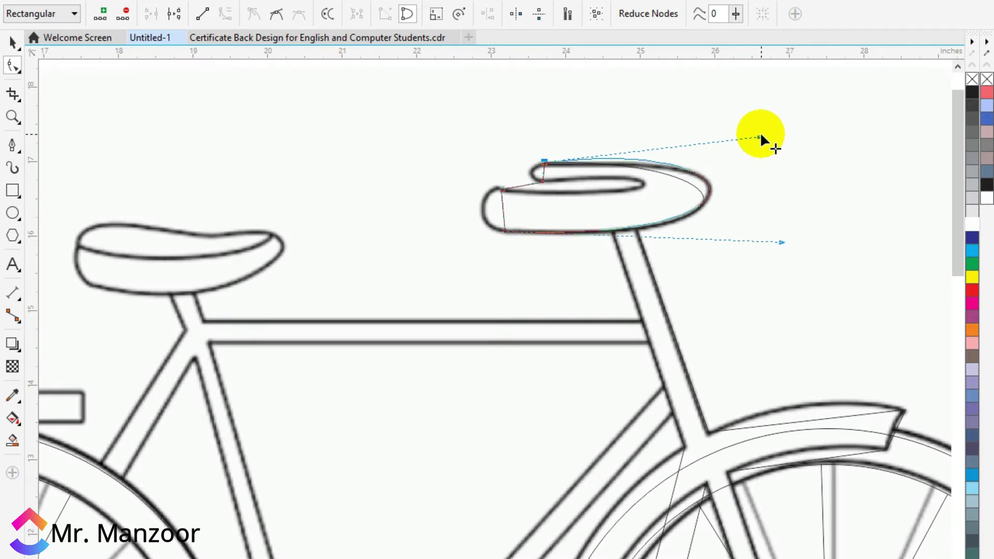
pyautogui.scroll(2, 540, 165)
pyautogui.scroll(-2, 665, 184)
pyautogui.moveTo(850, 261); pyautogui.dragTo(858, 260)
pyautogui.moveTo(813, 144); pyautogui.dragTo(819, 152)
pyautogui.scroll(2, 537, 236)
# Bend the segments at the handlebar's grip end and short upper tip into rounded ends.
pyautogui.moveTo(538, 245); pyautogui.dragTo(492, 204)
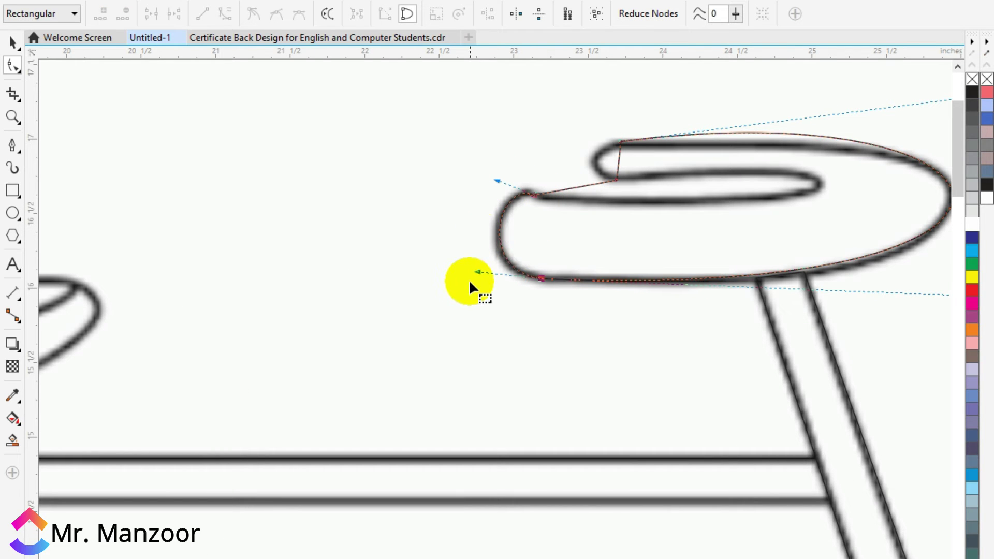
pyautogui.rightClick(617, 160)
pyautogui.press('Escape')
pyautogui.scroll(2, 609, 150)
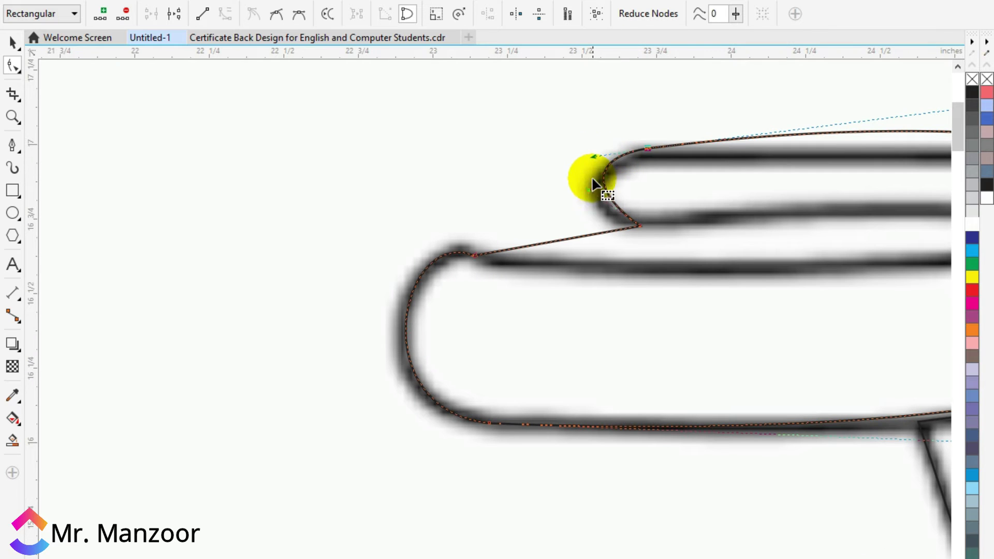
# Convert the remaining straight handlebar segment to a curve and shape it along the narrow inner slot.
pyautogui.scroll(-2, 491, 195)
pyautogui.scroll(1, 537, 208)
pyautogui.rightClick(495, 202)
pyautogui.click(537, 270)
pyautogui.moveTo(492, 201); pyautogui.dragTo(638, 210)
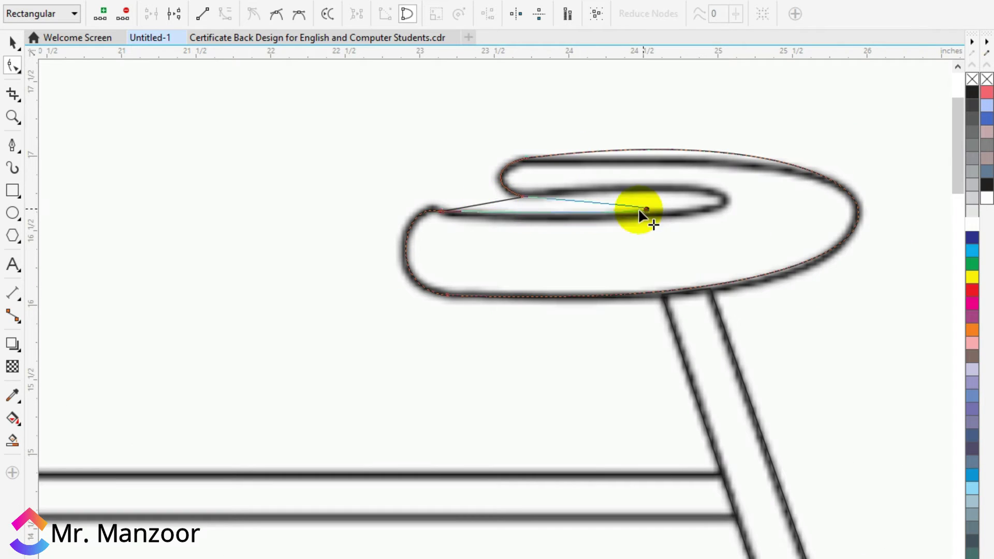
pyautogui.doubleClick(839, 199)
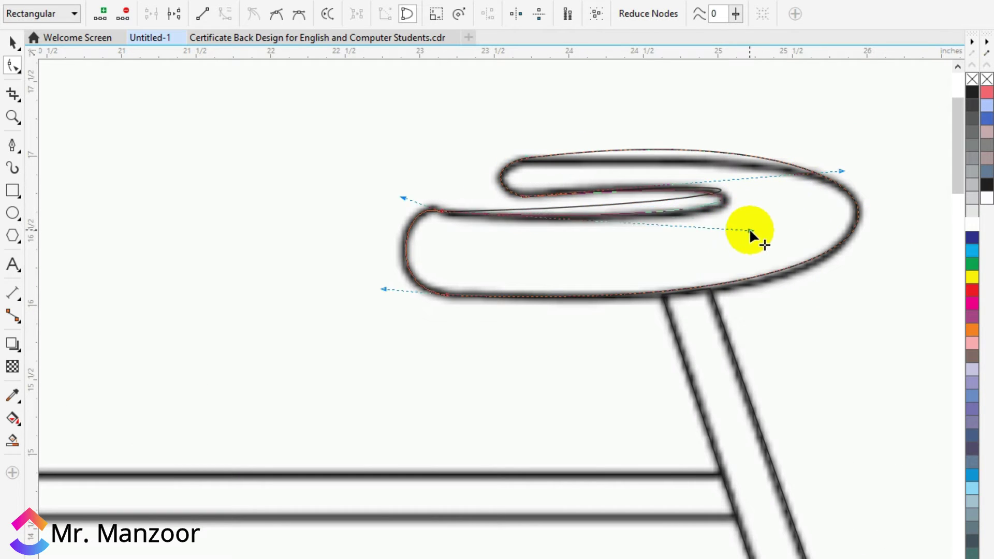
pyautogui.scroll(-3, 602, 199)
pyautogui.click(12, 42)
# Trace the lower part of the saddle with the Pen tool as a closed four-corner outline about 2.7 in wide and 0.7 in high.
pyautogui.click(12, 145)
pyautogui.scroll(3, 512, 249)
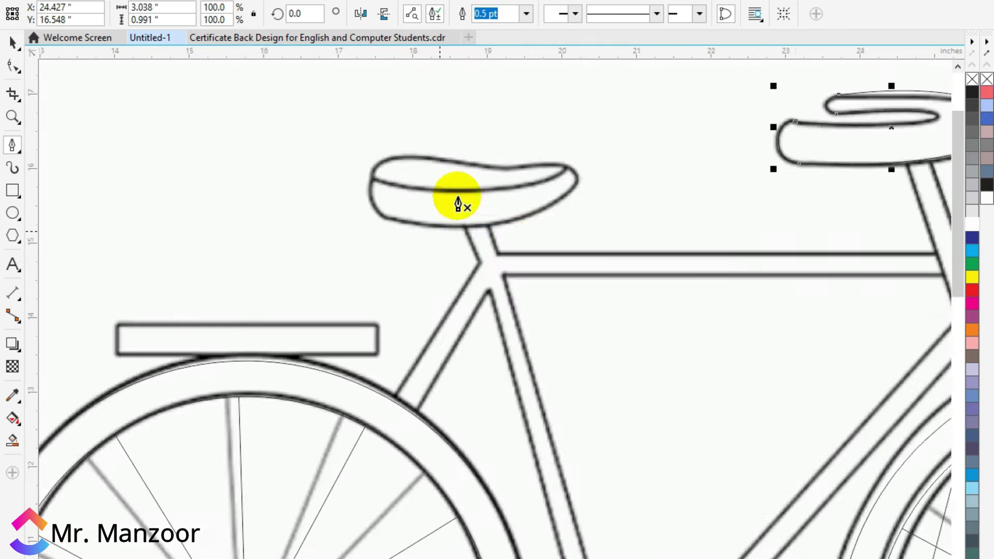
pyautogui.click(324, 172)
pyautogui.click(324, 173)
pyautogui.click(345, 249)
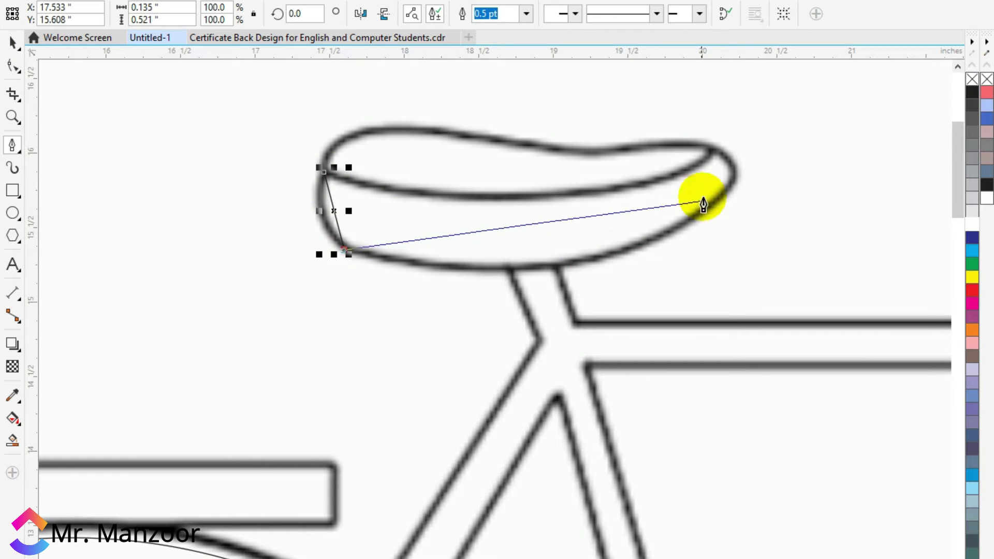
pyautogui.click(730, 189)
pyautogui.click(710, 147)
pyautogui.click(324, 172)
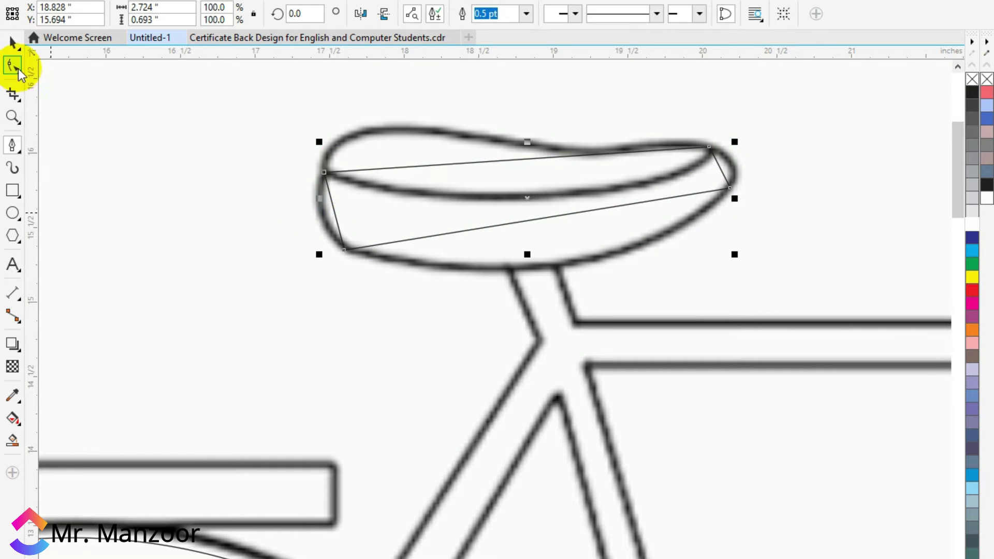
# Bend the rear and bottom edges of the saddle outline to match the reference picture.
pyautogui.click(12, 67)
pyautogui.moveTo(322, 208); pyautogui.dragTo(323, 209)
pyautogui.scroll(2, 323, 209)
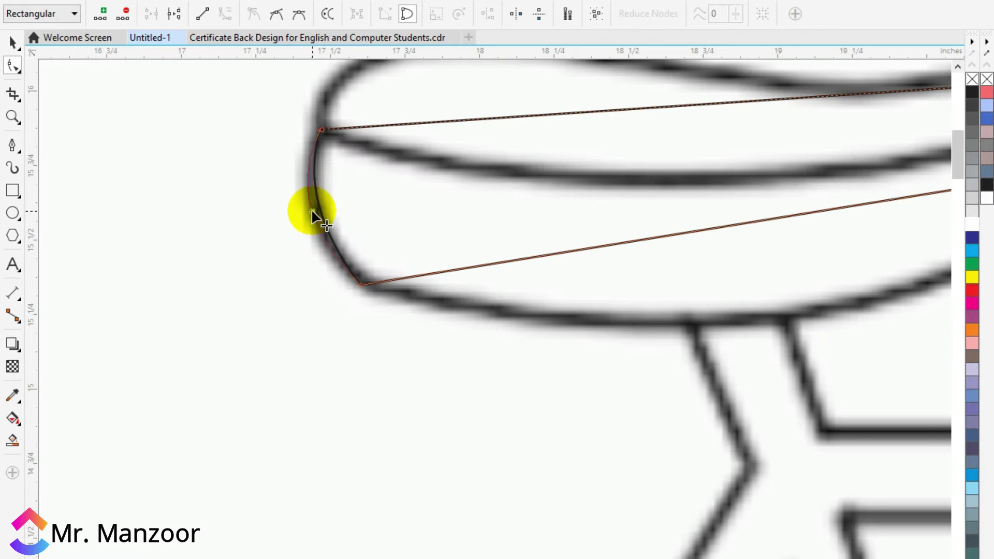
pyautogui.scroll(2, 312, 215)
pyautogui.scroll(-4, 577, 253)
pyautogui.moveTo(616, 237); pyautogui.dragTo(648, 282)
# Convert the short segment at the saddle's nose to a curve and round it outward.
pyautogui.scroll(1, 793, 168)
pyautogui.rightClick(786, 204)
pyautogui.click(828, 271)
pyautogui.moveTo(786, 203); pyautogui.dragTo(804, 190)
pyautogui.scroll(-1, 600, 214)
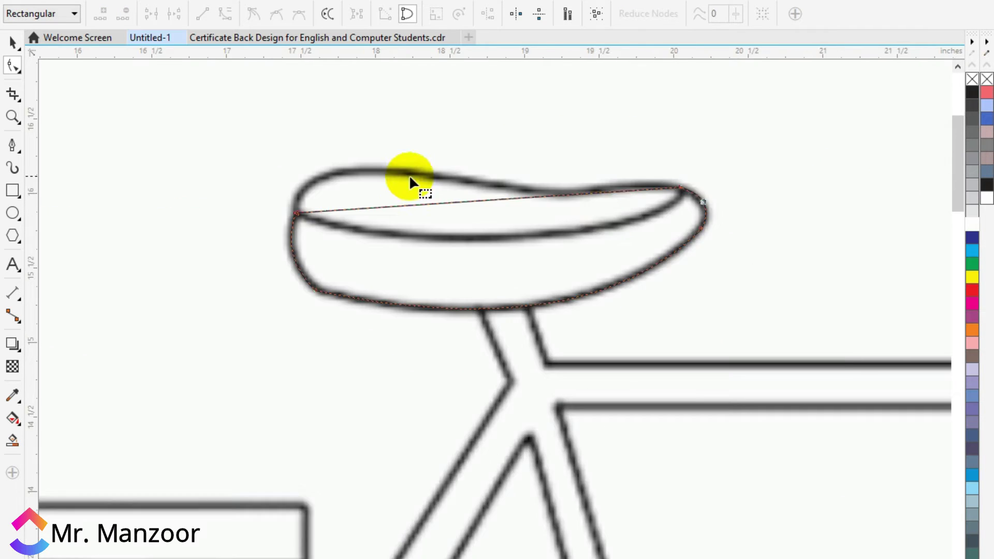
# Convert the saddle outline's top edge to a curve and adjust its handles to follow the seam line.
pyautogui.scroll(1, 415, 175)
pyautogui.rightClick(549, 225)
pyautogui.click(591, 300)
pyautogui.moveTo(609, 223); pyautogui.dragTo(653, 299)
pyautogui.moveTo(255, 231); pyautogui.dragTo(170, 262)
pyautogui.moveTo(540, 330); pyautogui.dragTo(462, 341)
pyautogui.moveTo(892, 313); pyautogui.dragTo(892, 315)
pyautogui.moveTo(461, 341); pyautogui.dragTo(437, 344)
pyautogui.moveTo(893, 314); pyautogui.dragTo(902, 297)
pyautogui.click(12, 42)
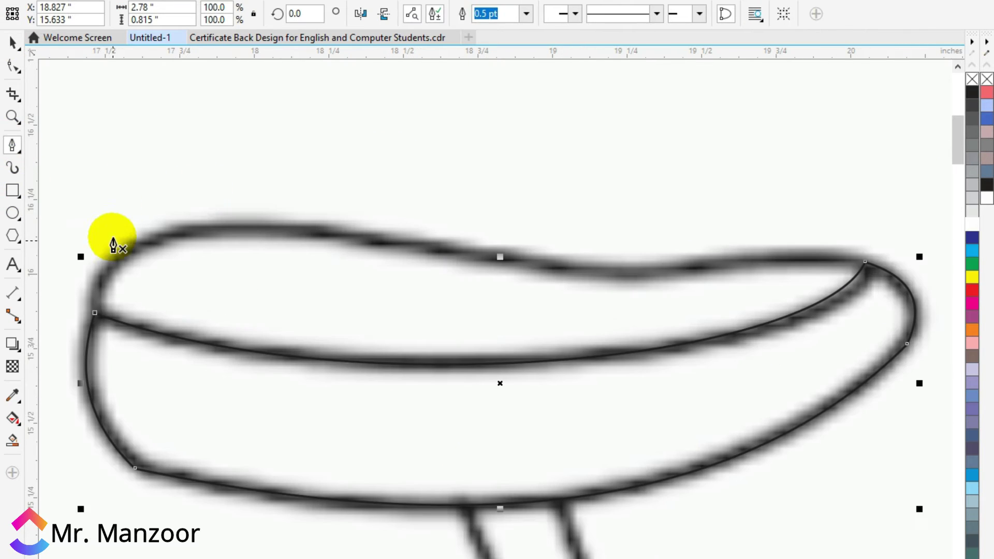
# Trace the saddle's upper part with the Pen tool as a closed three-point outline about 2.6 in wide from rear to nose.
pyautogui.click(95, 299)
pyautogui.click(603, 271)
pyautogui.click(866, 263)
pyautogui.click(95, 300)
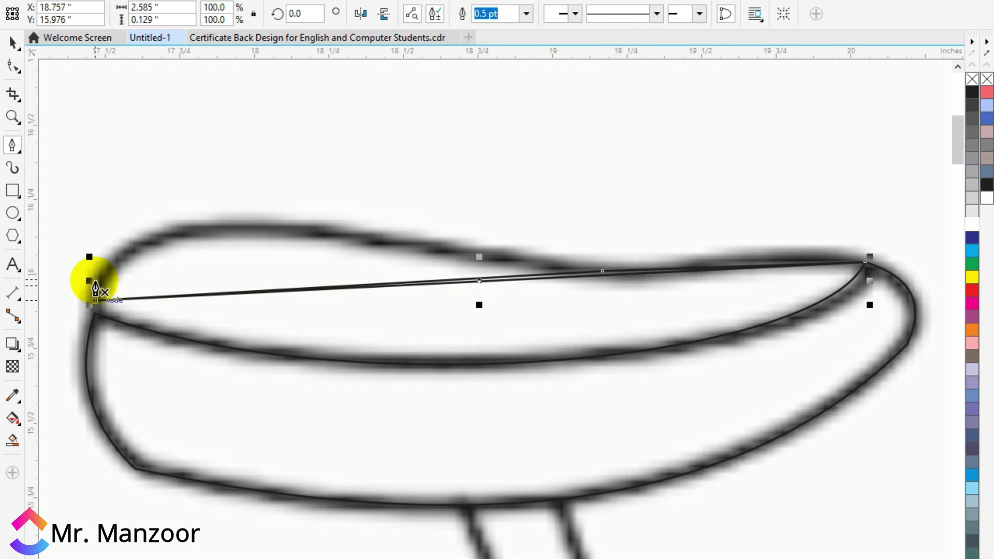
# Convert the rear segment of the saddle top's upper edge to a curve and shape it to the reference picture.
pyautogui.click(14, 72)
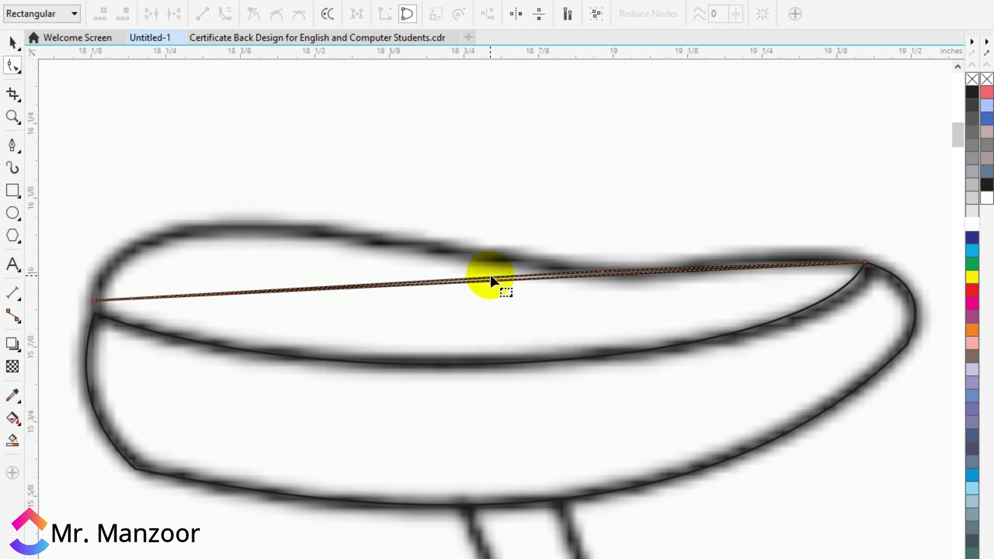
pyautogui.moveTo(489, 274); pyautogui.dragTo(541, 282)
pyautogui.rightClick(542, 286)
pyautogui.click(574, 351)
pyautogui.moveTo(473, 290); pyautogui.dragTo(320, 236)
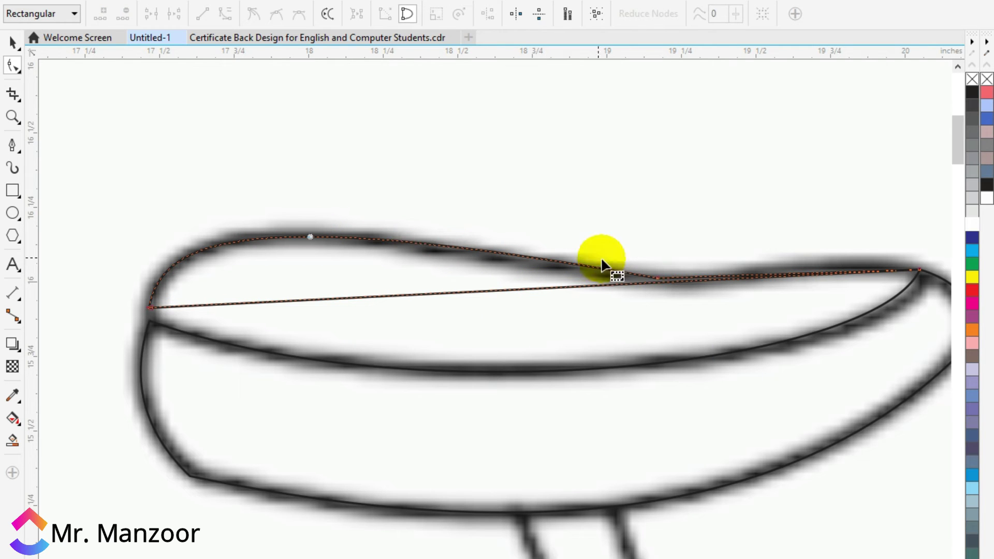
pyautogui.moveTo(160, 246); pyautogui.dragTo(168, 240)
pyautogui.moveTo(225, 200); pyautogui.dragTo(217, 205)
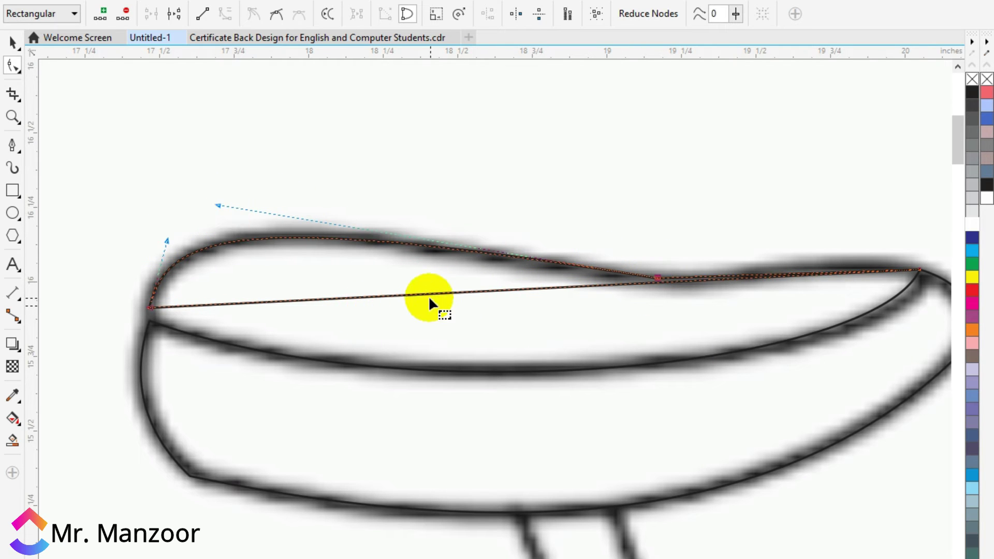
# Convert the saddle top's lower edge to a curve, fit it to the seam line and move its rear node onto the lower part.
pyautogui.rightClick(428, 296)
pyautogui.click(470, 362)
pyautogui.click(509, 295)
pyautogui.moveTo(517, 315); pyautogui.dragTo(545, 380)
pyautogui.moveTo(834, 375); pyautogui.dragTo(853, 372)
pyautogui.moveTo(450, 409); pyautogui.dragTo(442, 410)
pyautogui.moveTo(150, 308); pyautogui.dragTo(150, 321)
pyautogui.moveTo(165, 250); pyautogui.dragTo(167, 228)
pyautogui.moveTo(443, 423); pyautogui.dragTo(439, 415)
# Convert the nose-side segment of the saddle top's upper edge to a curve and bend it to the reference.
pyautogui.click(13, 47)
pyautogui.moveTo(842, 275); pyautogui.dragTo(686, 242)
pyautogui.click(12, 66)
pyautogui.rightClick(612, 255)
pyautogui.click(647, 339)
pyautogui.moveTo(508, 235); pyautogui.dragTo(468, 273)
pyautogui.click(13, 43)
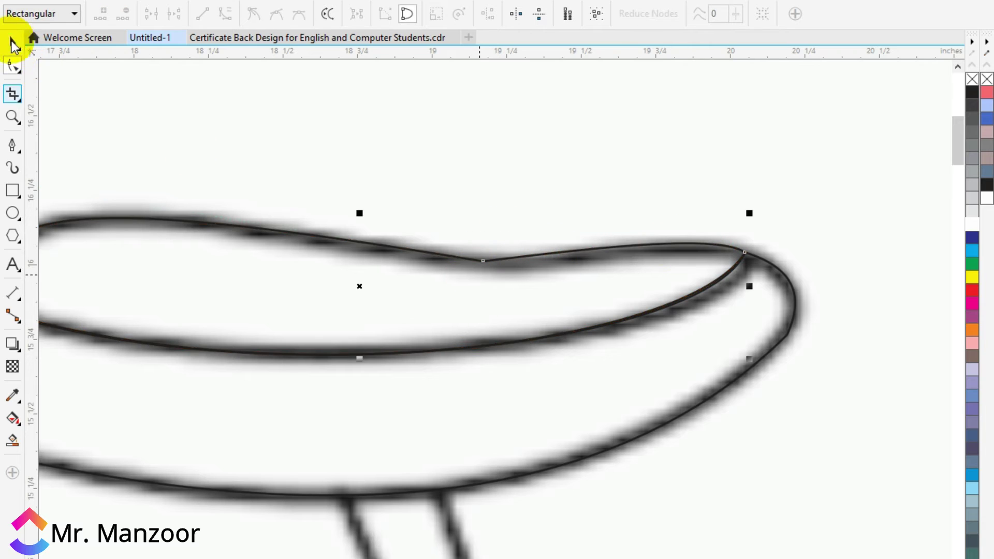
# Smooth the sharp dip in the saddle top's upper edge with the Smooth tool.
pyautogui.click(12, 96)
pyautogui.click(11, 71)
pyautogui.click(58, 87)
pyautogui.scroll(2, 497, 228)
pyautogui.click(363, 110)
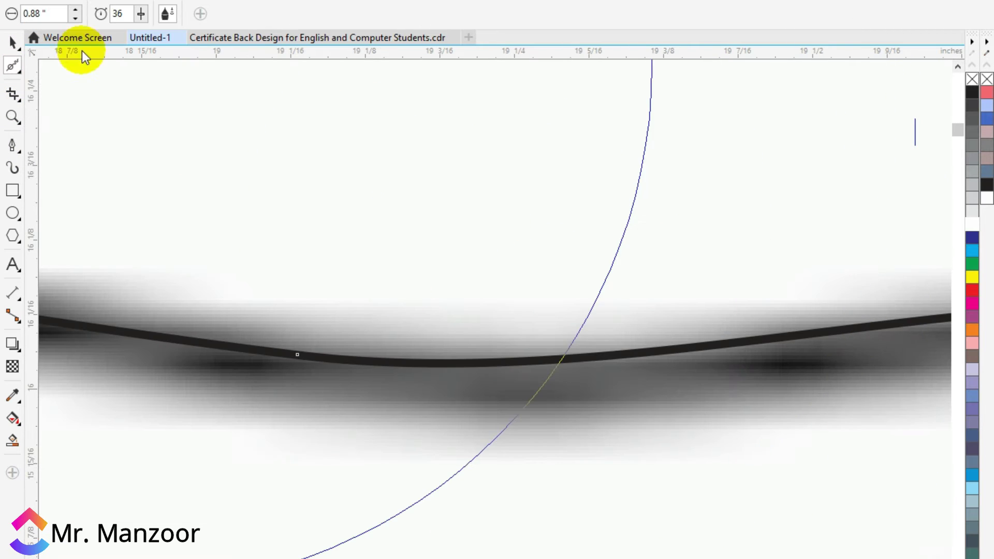
pyautogui.click(11, 42)
pyautogui.scroll(-3, 466, 223)
pyautogui.click(14, 70)
pyautogui.click(47, 66)
pyautogui.click(12, 44)
pyautogui.scroll(-2, 407, 297)
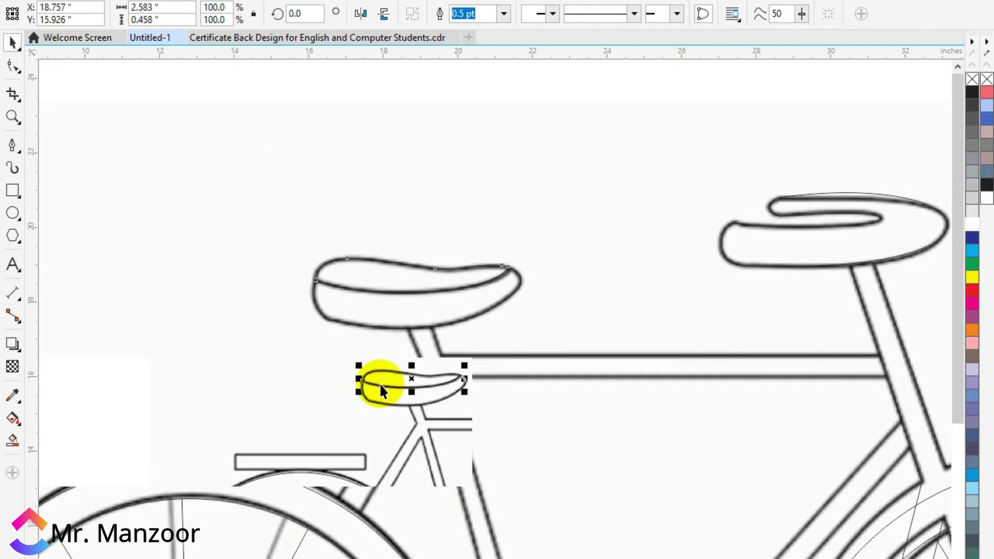
# Start the frame outline with the Pen tool, following the top tube's upper edge and both sides of the seat post below the saddle.
pyautogui.click(11, 144)
pyautogui.scroll(1, 455, 357)
pyautogui.scroll(1, 846, 479)
pyautogui.scroll(1, 843, 466)
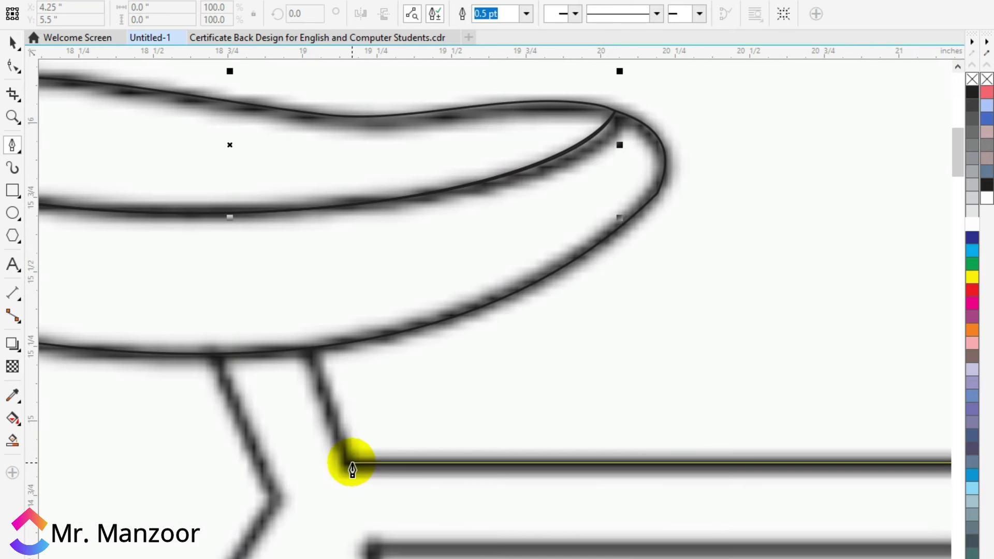
pyautogui.click(350, 463)
pyautogui.click(308, 349)
pyautogui.click(210, 352)
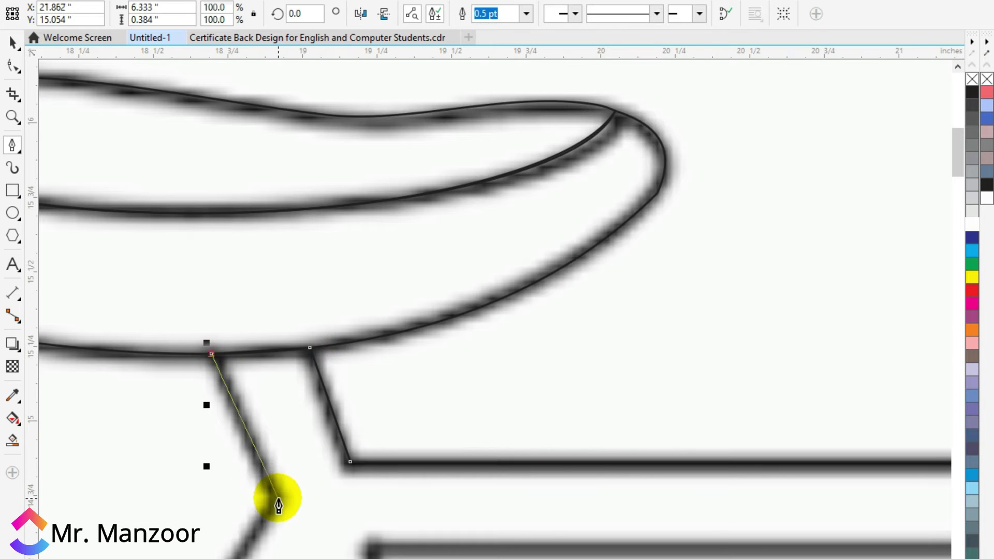
pyautogui.click(275, 497)
# Continue the frame outline down the seat stay to the rear wheel and back up to the seat tube junction.
pyautogui.scroll(-2, 342, 495)
pyautogui.scroll(2, 319, 555)
pyautogui.click(208, 558)
pyautogui.scroll(-2, 207, 558)
pyautogui.scroll(2, 218, 558)
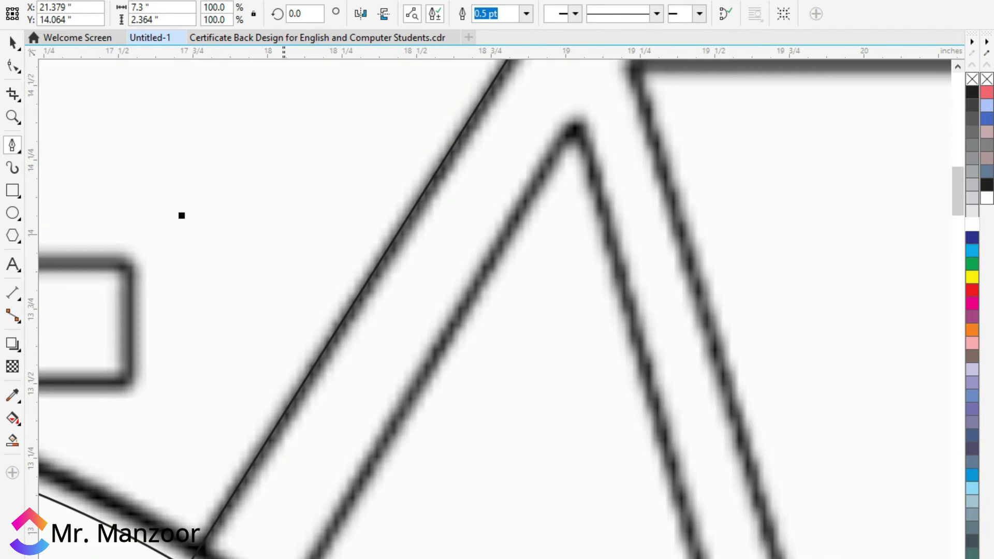
pyautogui.click(359, 526)
pyautogui.click(576, 129)
# Extend the frame outline down the seat tube and across its lower end at the chain guard.
pyautogui.scroll(-2, 650, 403)
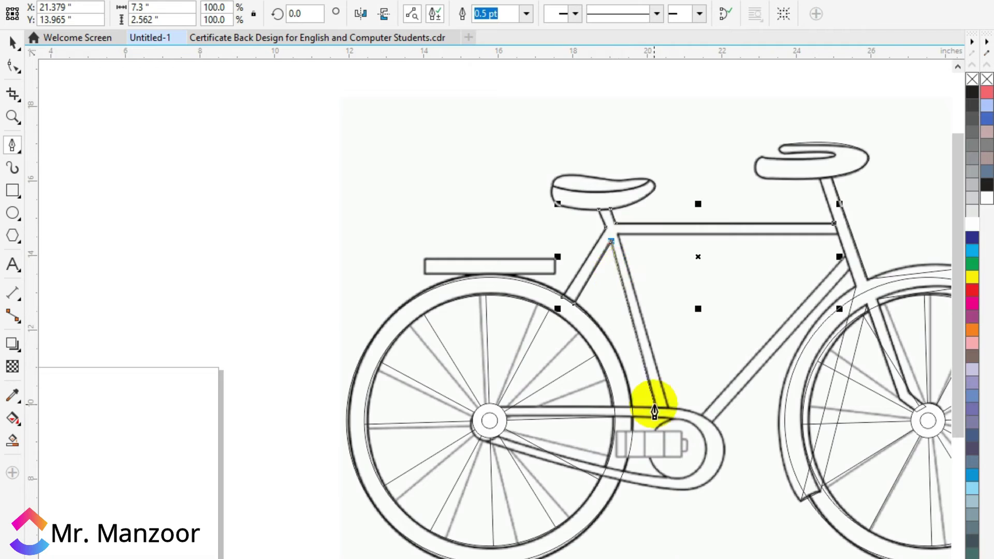
pyautogui.scroll(2, 659, 443)
pyautogui.click(666, 442)
pyautogui.click(762, 450)
pyautogui.scroll(-2, 762, 450)
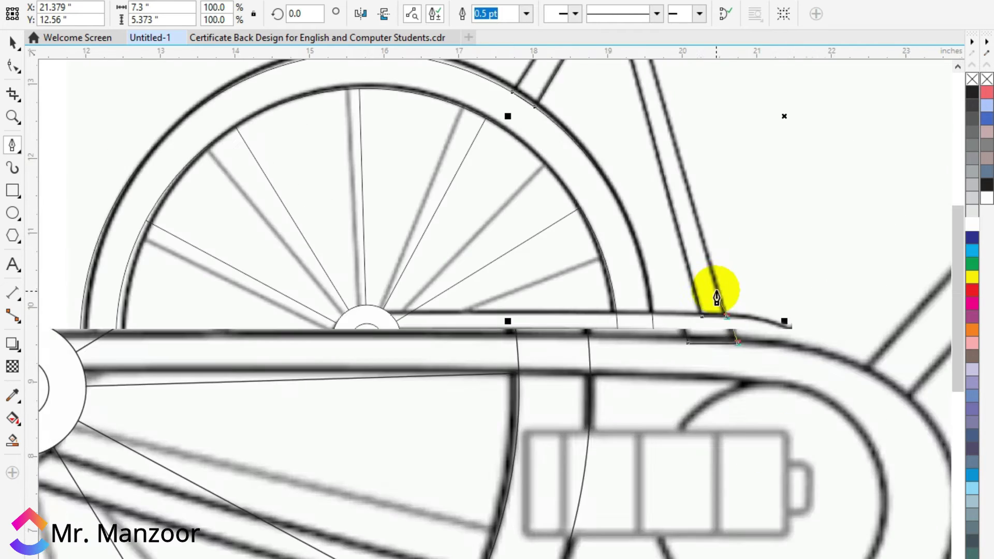
pyautogui.scroll(2, 674, 148)
# Close the frame outline up the seat tube, along the top tube's underside and back to the start at the head tube.
pyautogui.click(672, 145)
pyautogui.scroll(-2, 745, 156)
pyautogui.scroll(2, 928, 161)
pyautogui.click(815, 263)
pyautogui.click(785, 176)
pyautogui.press('space')
# Convert the frame segment under the saddle to a curve and bend it to match the saddle's bottom edge.
pyautogui.scroll(-1, 834, 353)
pyautogui.scroll(3, 363, 279)
pyautogui.click(12, 66)
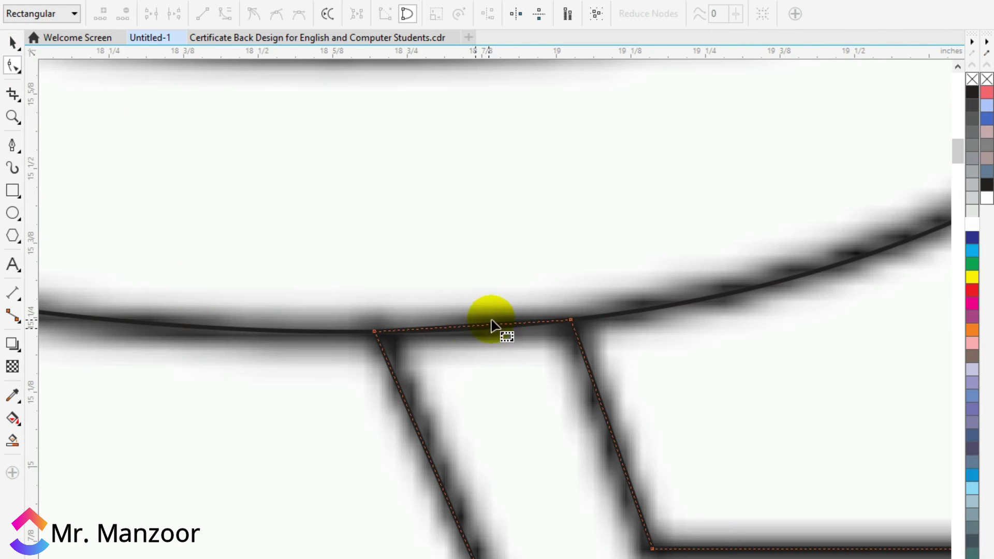
pyautogui.scroll(2, 469, 322)
pyautogui.rightClick(481, 336)
pyautogui.click(538, 406)
pyautogui.moveTo(493, 335); pyautogui.dragTo(492, 345)
# Convert the frame segment at the seat stay's lower end to a curve and bend it along the rear wheel's rim.
pyautogui.scroll(-3, 648, 317)
pyautogui.scroll(3, 572, 528)
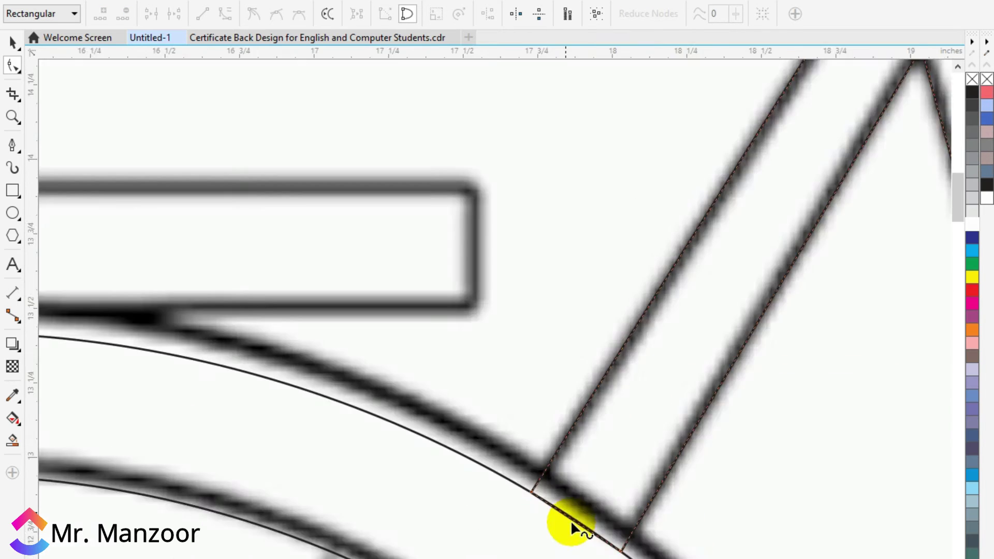
pyautogui.rightClick(580, 532)
pyautogui.rightClick(565, 519)
pyautogui.click(611, 354)
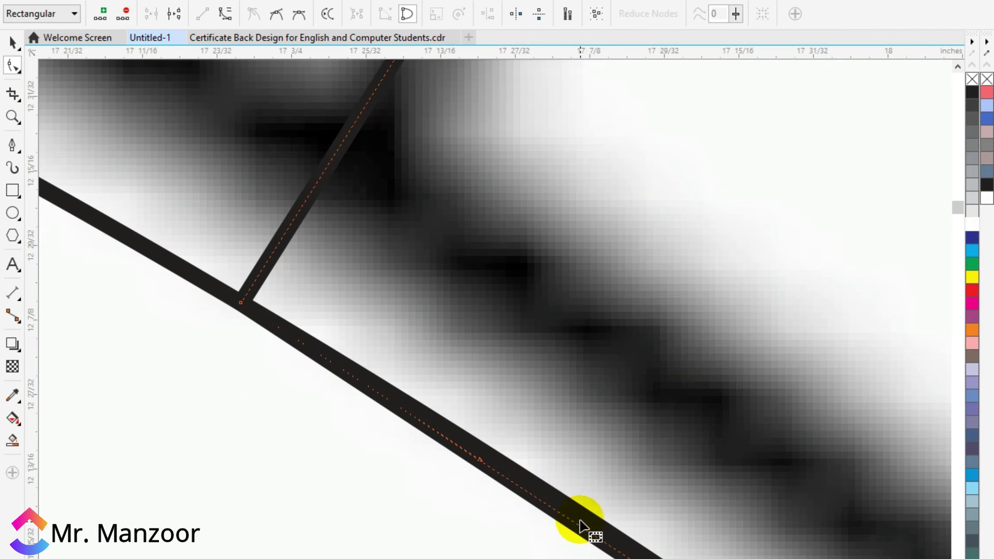
pyautogui.scroll(-6, 582, 527)
pyautogui.scroll(4, 536, 542)
pyautogui.rightClick(422, 502)
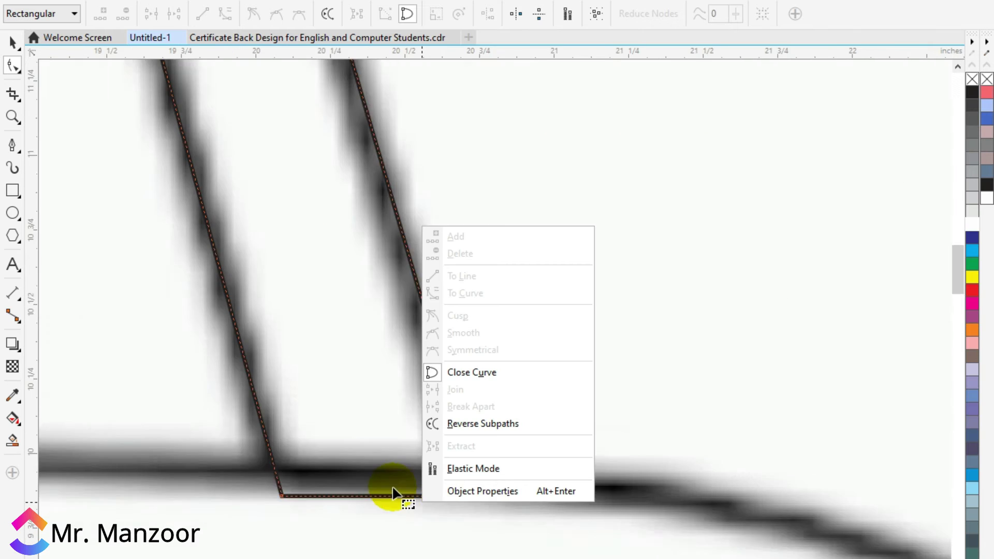
pyautogui.scroll(-2, 394, 491)
pyautogui.scroll(-1, 603, 507)
# Trace the down tube with the Pen tool as a closed four-corner outline about 4 in wide and 4.5 in high.
pyautogui.click(12, 146)
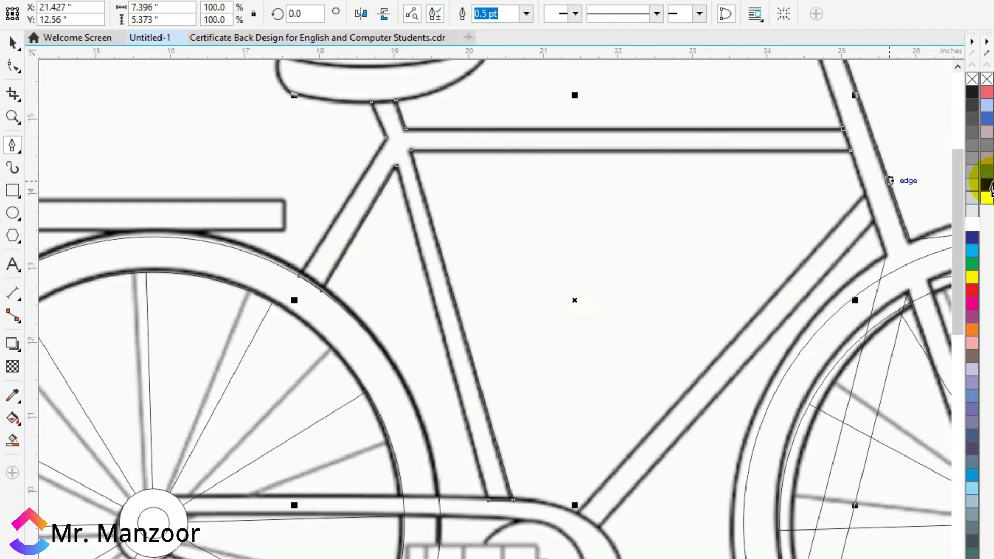
pyautogui.click(865, 195)
pyautogui.click(577, 513)
pyautogui.click(599, 528)
pyautogui.click(873, 221)
pyautogui.click(864, 195)
# Convert the down tube's lower end segment to a curve and bend it along the chain guard's edge.
pyautogui.click(12, 66)
pyautogui.scroll(5, 604, 539)
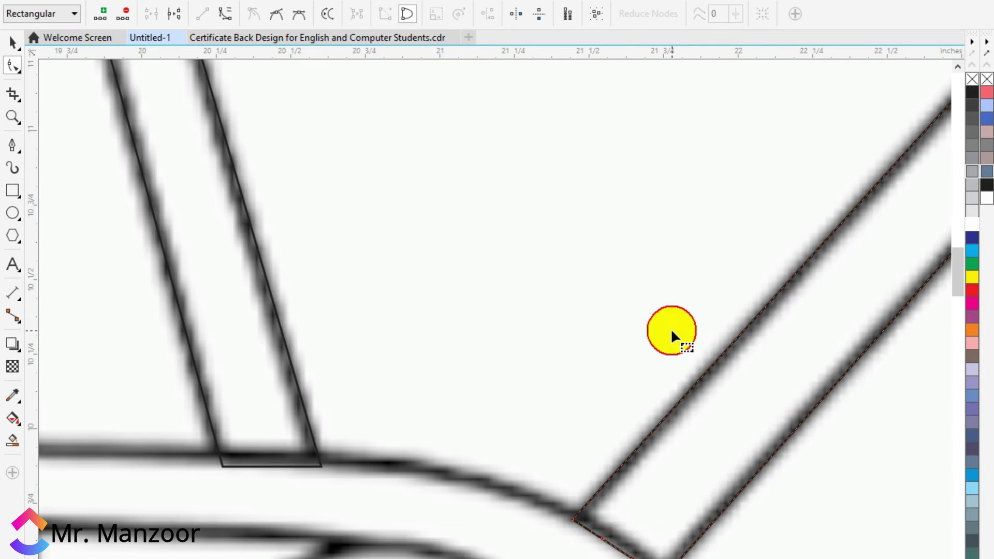
pyautogui.click(626, 546)
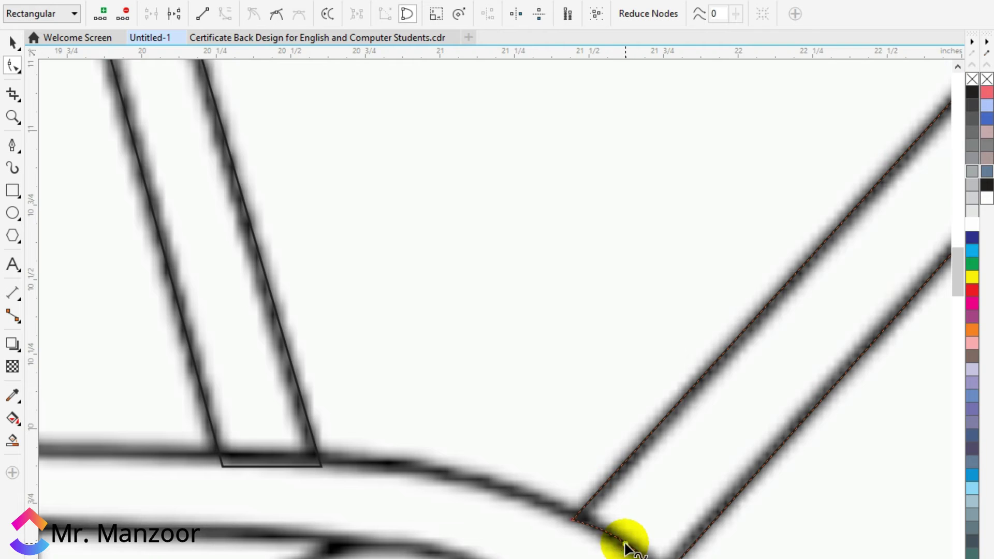
pyautogui.click(12, 43)
# Trace the chain guard with the Pen tool as a closed four-corner outline about 5.1 in wide and 2.3 in high.
pyautogui.scroll(-5, 640, 375)
pyautogui.scroll(3, 626, 422)
pyautogui.scroll(-1, 627, 420)
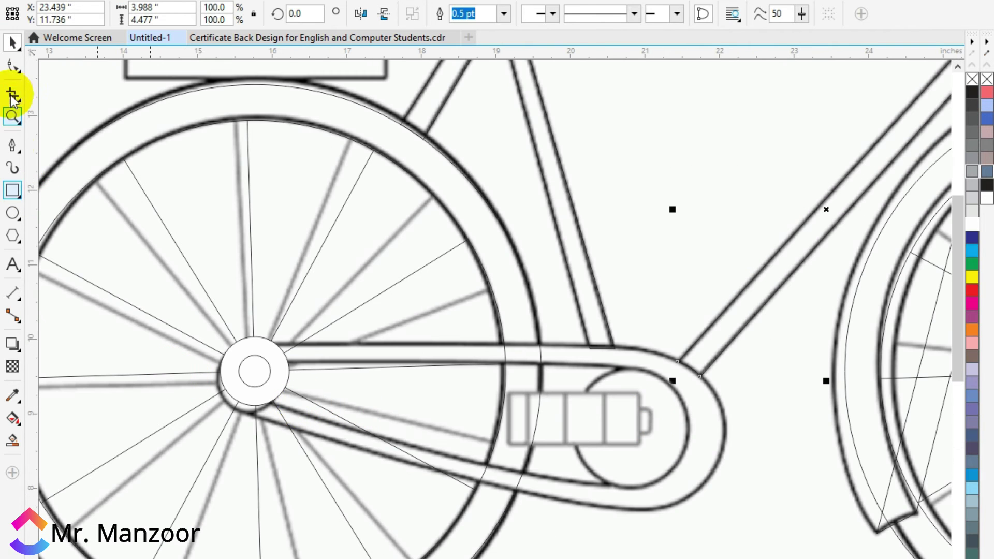
pyautogui.click(13, 145)
pyautogui.scroll(2, 642, 357)
pyautogui.click(636, 346)
pyautogui.scroll(-1, 645, 558)
pyautogui.scroll(1, 637, 558)
pyautogui.click(636, 558)
pyautogui.scroll(-1, 628, 558)
pyautogui.scroll(4, 246, 527)
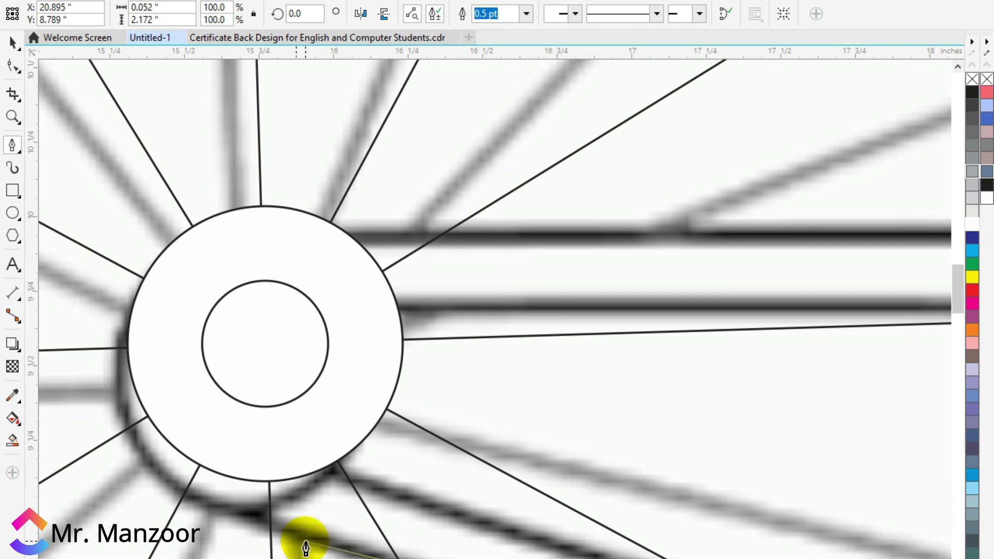
pyautogui.scroll(-4, 406, 529)
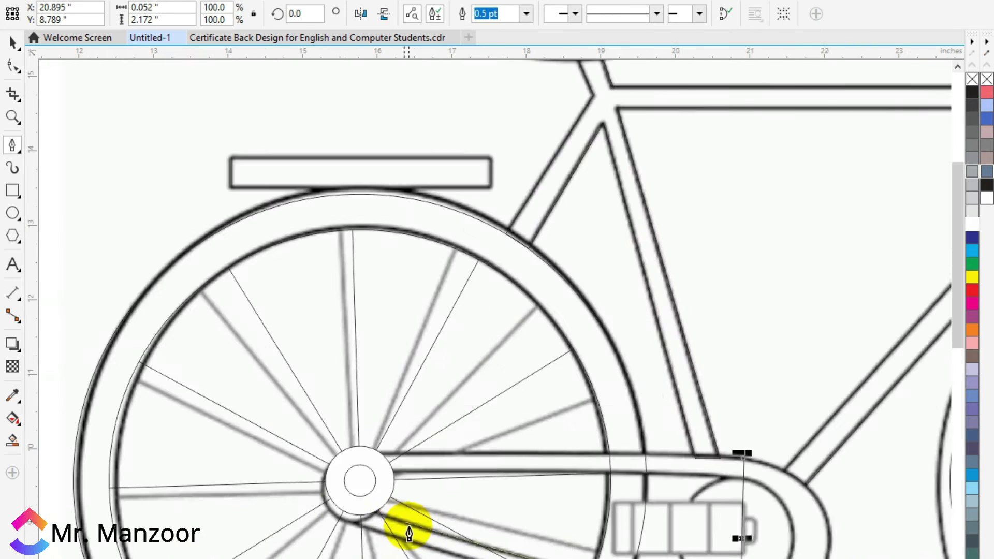
pyautogui.scroll(2, 386, 528)
pyautogui.click(389, 528)
pyautogui.click(409, 399)
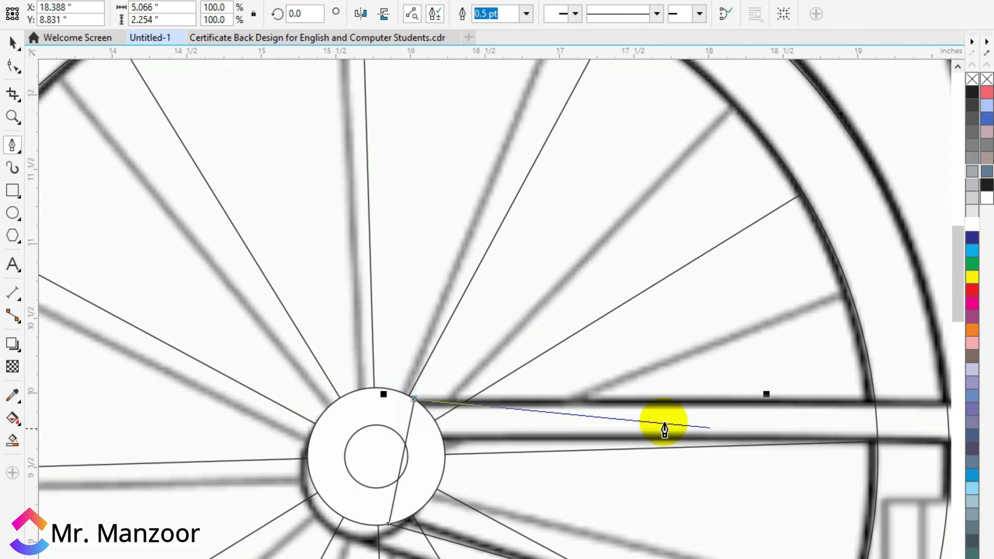
pyautogui.scroll(-2, 747, 420)
pyautogui.click(948, 412)
# Convert the chain guard's segment at the rear hub to a curve and pull it around the hub.
pyautogui.click(13, 66)
pyautogui.scroll(1, 572, 434)
pyautogui.rightClick(577, 439)
pyautogui.click(621, 231)
pyautogui.moveTo(576, 440); pyautogui.dragTo(509, 430)
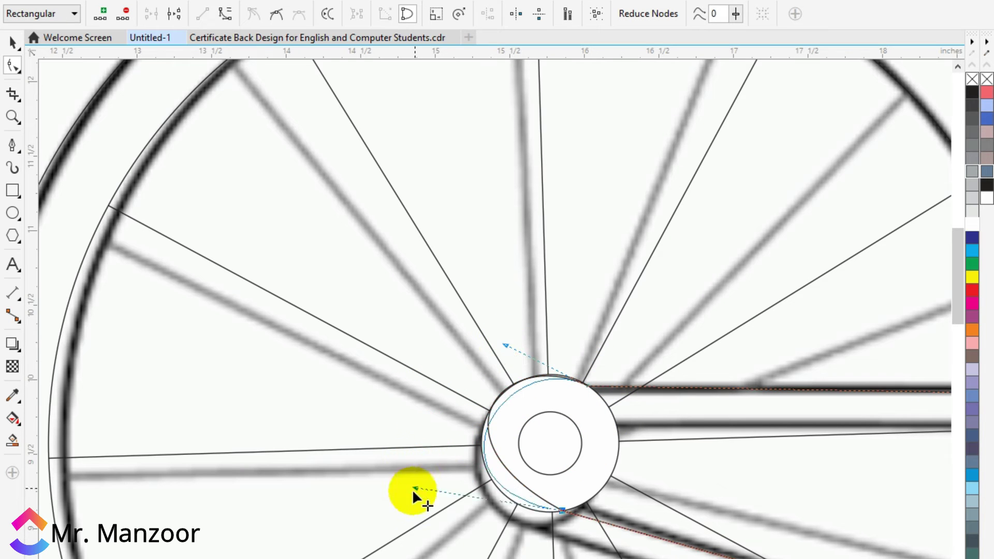
# Move the chain guard's upper hub node to the hub's top and adjust both curve handles to wrap the hub.
pyautogui.scroll(-1, 536, 396)
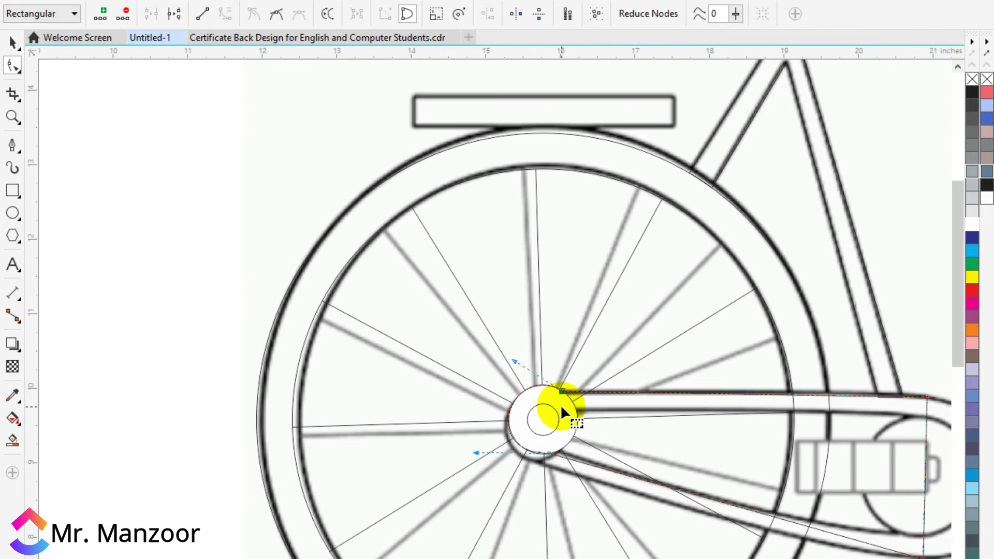
pyautogui.moveTo(562, 390); pyautogui.dragTo(558, 384)
pyautogui.scroll(1, 552, 378)
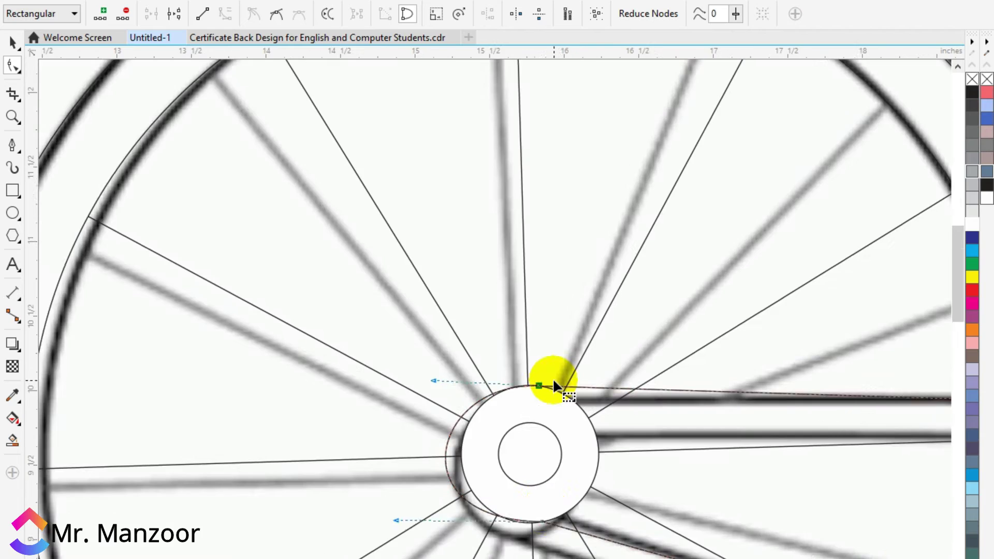
pyautogui.moveTo(380, 517); pyautogui.dragTo(424, 516)
pyautogui.moveTo(415, 390); pyautogui.dragTo(424, 390)
# Convert the chain guard's front end segment to a curve and round it to the reference.
pyautogui.scroll(-1, 423, 415)
pyautogui.scroll(1, 841, 542)
pyautogui.rightClick(857, 510)
pyautogui.click(907, 311)
pyautogui.scroll(-1, 629, 454)
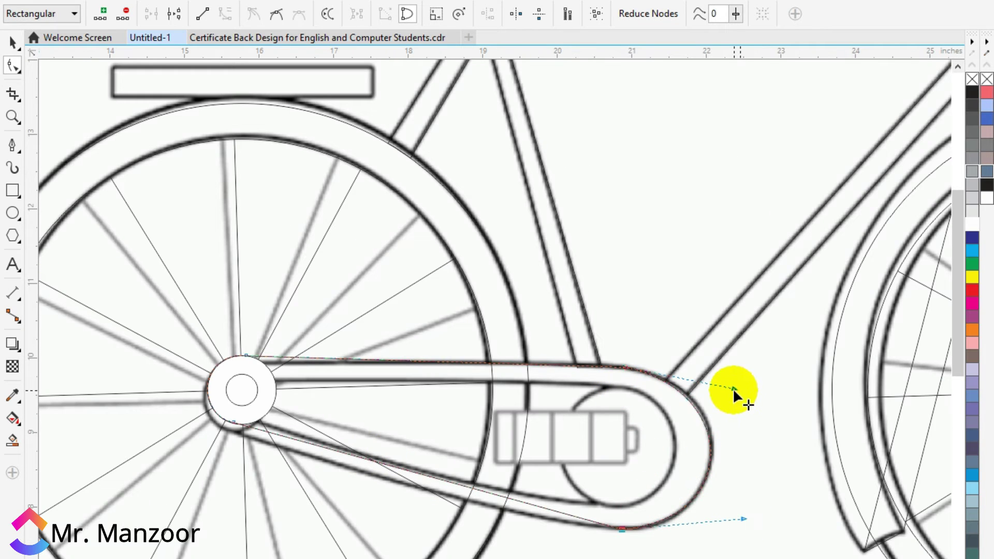
# Convert the chain guard's top edge to a curve, then bend its top and bottom edges toward the reference lines.
pyautogui.scroll(1, 443, 347)
pyautogui.rightClick(476, 376)
pyautogui.click(528, 422)
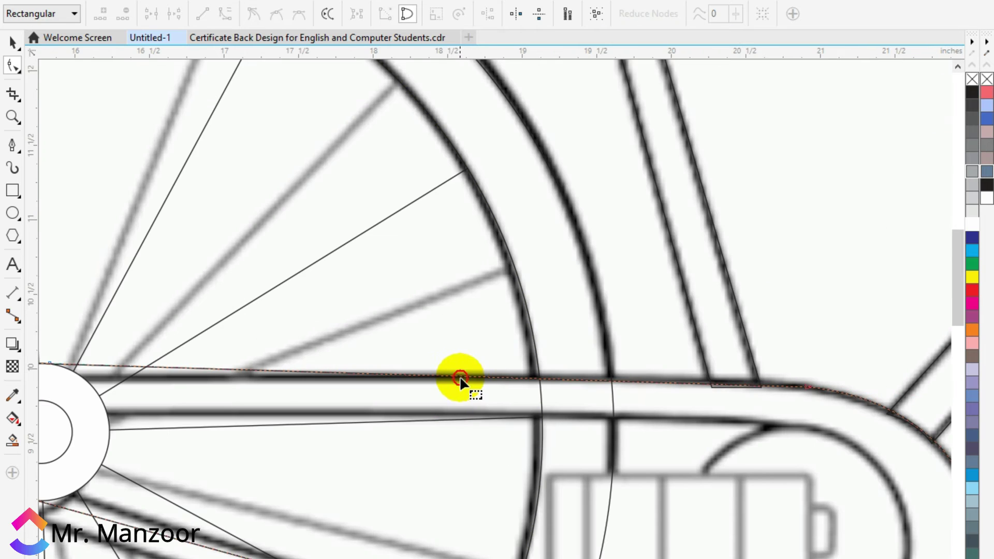
pyautogui.moveTo(461, 378); pyautogui.dragTo(462, 372)
pyautogui.scroll(-1, 474, 413)
pyautogui.scroll(1, 406, 492)
pyautogui.click(408, 496)
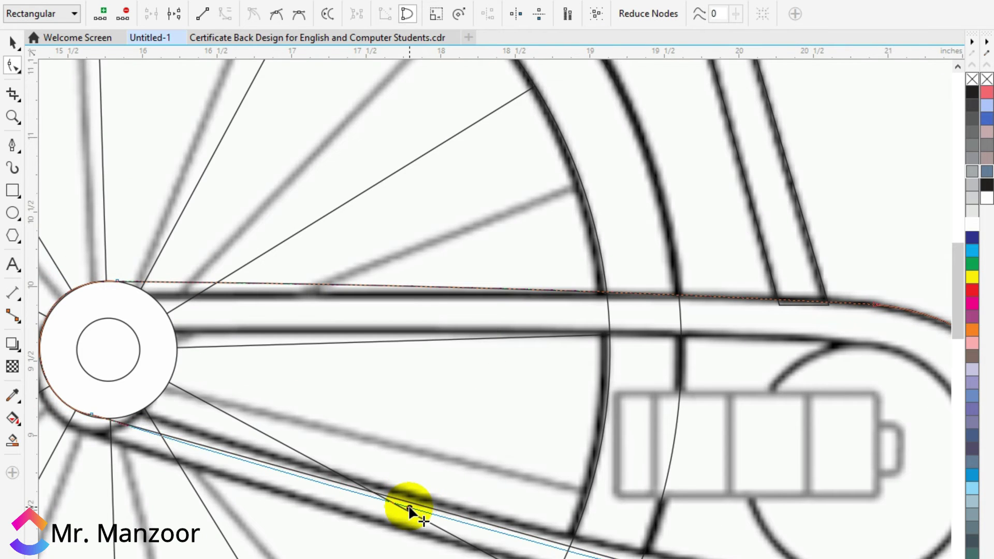
pyautogui.press('space')
pyautogui.scroll(-1, 300, 332)
pyautogui.moveTo(666, 303); pyautogui.dragTo(642, 317)
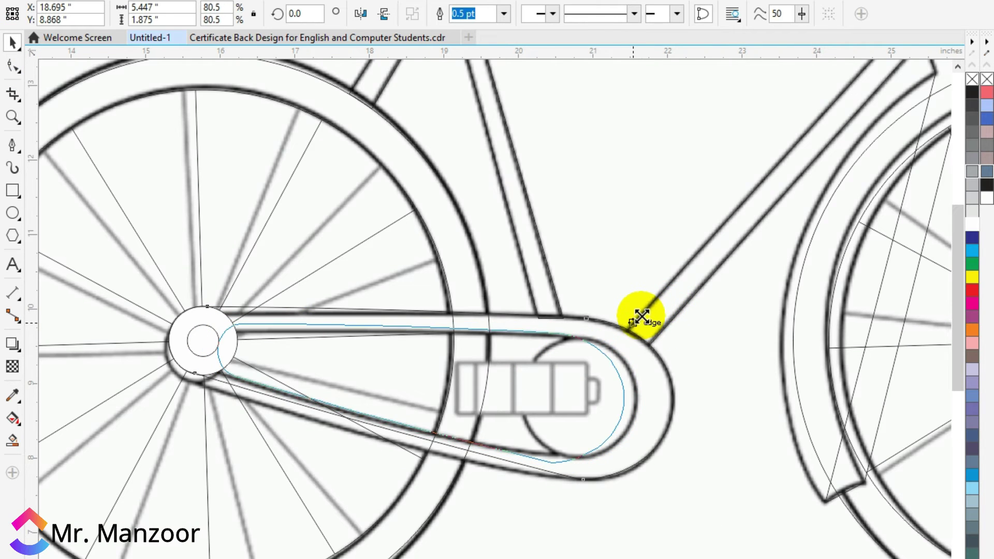
pyautogui.press('Escape')
# Adjust the curve handles of the chain guard's bottom edge to follow the reference line.
pyautogui.click(18, 71)
pyautogui.click(60, 66)
pyautogui.scroll(2, 470, 466)
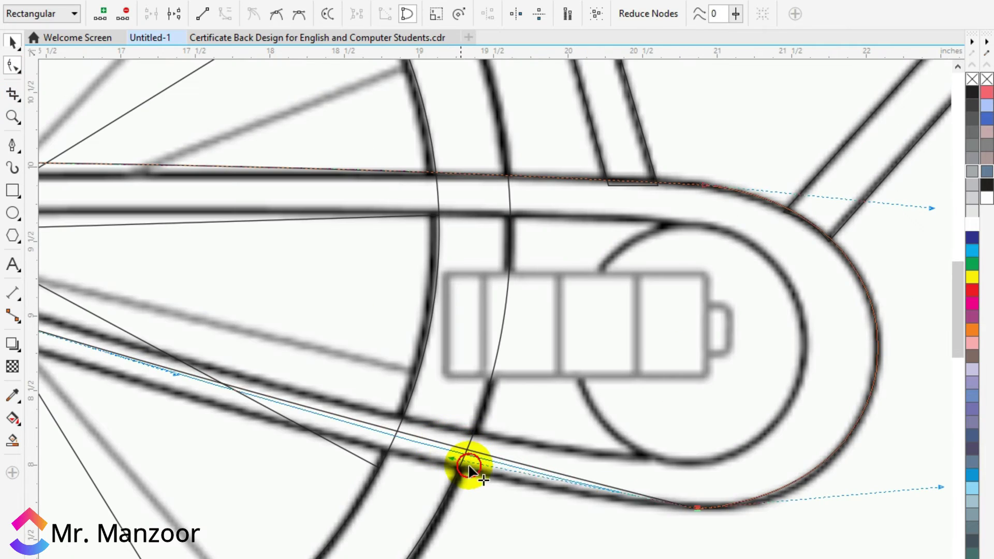
pyautogui.scroll(-2, 487, 485)
# Create a scaled-down copy of the chain guard, about 5.8 in wide and 1.8 in high, and fit it to the inner edge.
pyautogui.press('space')
pyautogui.moveTo(695, 301)
pyautogui.mouseDown()
pyautogui.moveTo(673, 328)
pyautogui.moveTo(694, 310)
pyautogui.moveTo(684, 315)
pyautogui.mouseUp()
pyautogui.moveTo(437, 474); pyautogui.dragTo(437, 465)
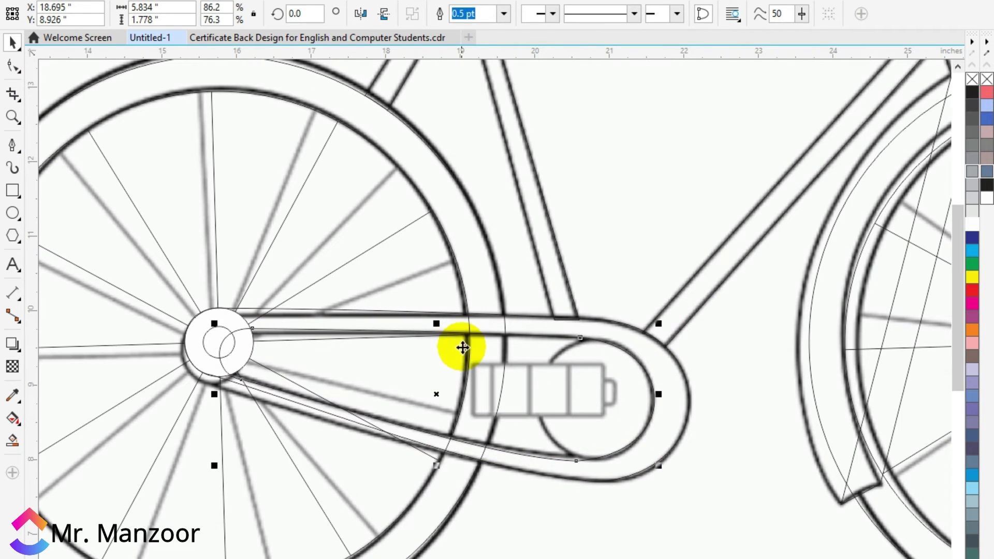
pyautogui.press('space')
pyautogui.press('space')
pyautogui.moveTo(557, 454); pyautogui.dragTo(557, 452)
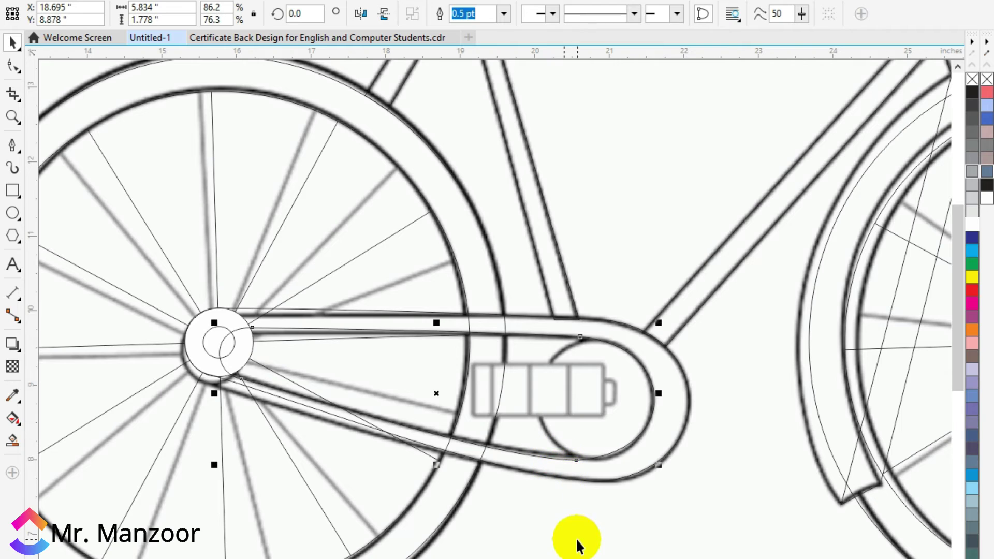
# Combine the inner and outer chain guard outlines into a single hollow shape.
pyautogui.keyDown('shift'); pyautogui.click(673, 372); pyautogui.keyUp('shift')
pyautogui.click(470, 12)
pyautogui.click(664, 474)
pyautogui.click(619, 423)
pyautogui.press('Escape')
# Draw a circle about 1.7 in across for the chainring and a pedal rectangle about 1.7 by 0.7 in over the reference.
pyautogui.press('F7')
pyautogui.moveTo(545, 334); pyautogui.dragTo(647, 461)
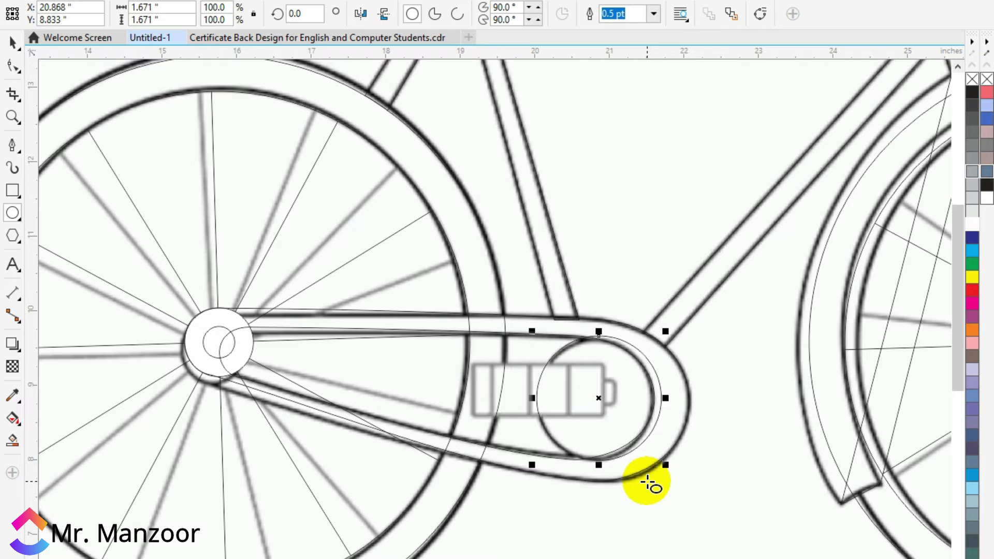
pyautogui.press('F6')
pyautogui.moveTo(508, 386); pyautogui.dragTo(605, 416)
pyautogui.scroll(2, 607, 409)
pyautogui.scroll(3, 603, 407)
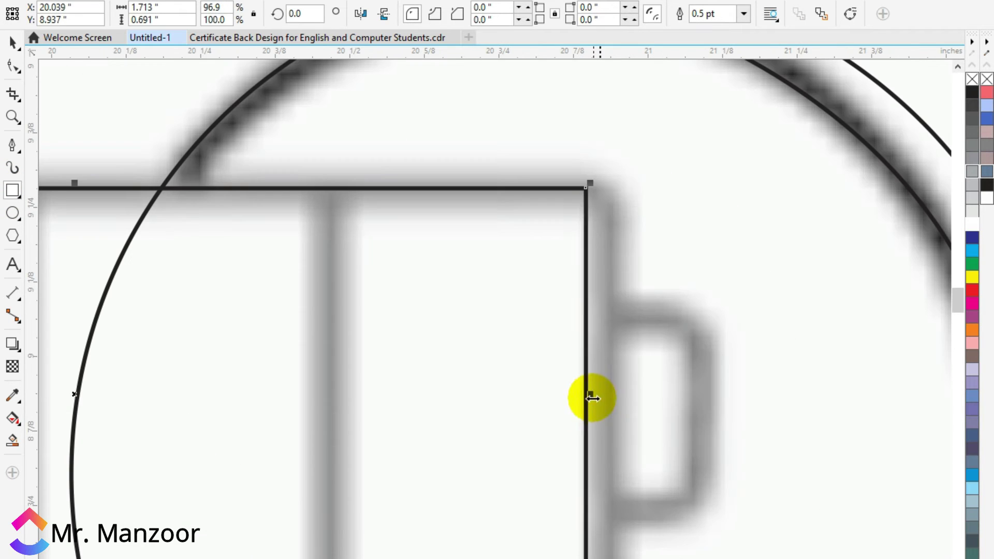
# Add an end cap about 0.17 in wide and 0.35 in high to the pedal rectangle, with rounded outer corners.
pyautogui.moveTo(610, 310); pyautogui.dragTo(707, 519)
pyautogui.press('F10')
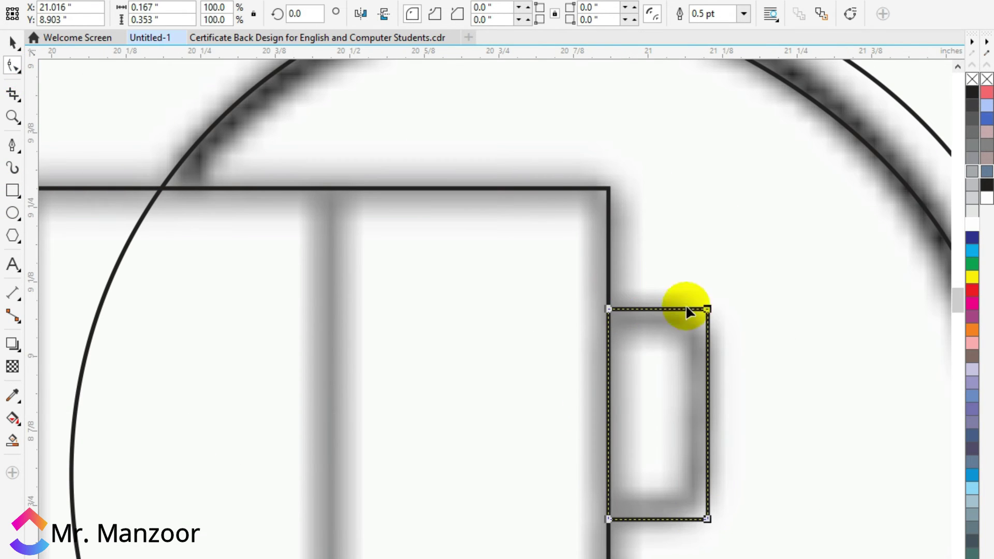
# Divide the pedal rectangle into four segments with narrower scaled copies matching the reference lines.
pyautogui.click(13, 43)
pyautogui.scroll(-1, 744, 320)
pyautogui.click(382, 373)
pyautogui.moveTo(683, 358); pyautogui.dragTo(237, 371)
pyautogui.rightClick(236, 371)
pyautogui.moveTo(149, 358); pyautogui.dragTo(377, 363)
pyautogui.rightClick(376, 363)
pyautogui.moveTo(227, 359); pyautogui.dragTo(531, 363)
pyautogui.rightClick(532, 363)
pyautogui.click(589, 368)
pyautogui.click(389, 360)
pyautogui.moveTo(376, 358); pyautogui.dragTo(674, 363)
pyautogui.rightClick(674, 362)
pyautogui.scroll(-3, 645, 357)
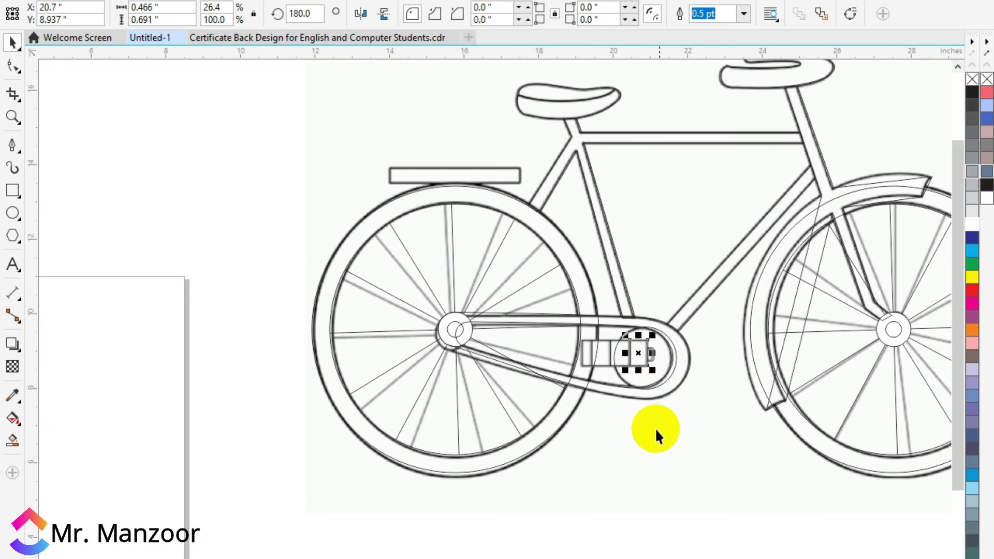
# Draw the rear carrier as a rectangle over the reference and slightly round its top corners.
pyautogui.click(654, 428)
pyautogui.moveTo(752, 148); pyautogui.dragTo(641, 285)
pyautogui.scroll(2, 311, 311)
pyautogui.click(12, 191)
pyautogui.moveTo(213, 294); pyautogui.dragTo(740, 370)
pyautogui.click(12, 66)
pyautogui.moveTo(741, 293); pyautogui.dragTo(725, 293)
pyautogui.click(13, 43)
pyautogui.scroll(-2, 88, 127)
pyautogui.click(505, 352)
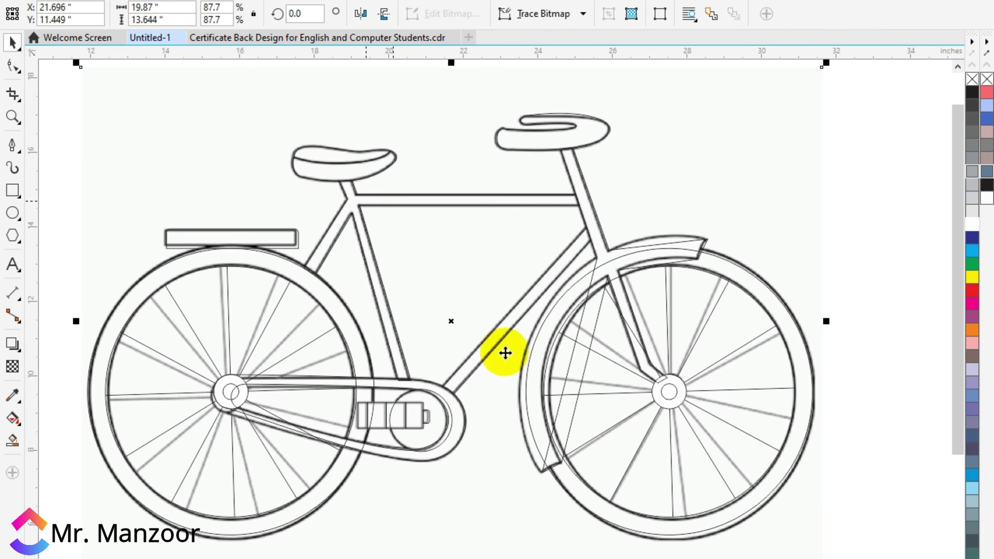
pyautogui.press('Escape')
# Bend the outer and inner edges of the front mudguard's rear section to follow the reference arcs.
pyautogui.scroll(2, 601, 328)
pyautogui.click(575, 357)
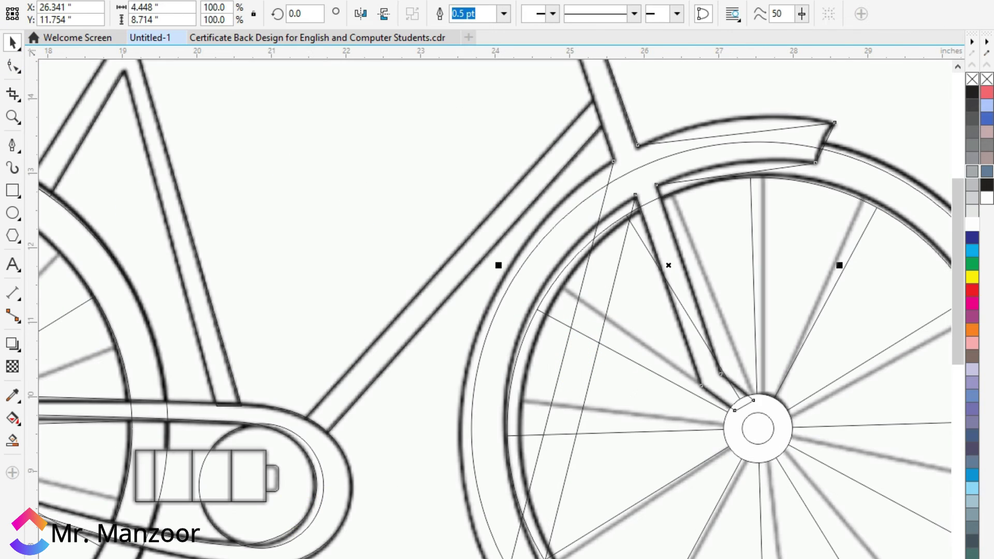
pyautogui.click(13, 65)
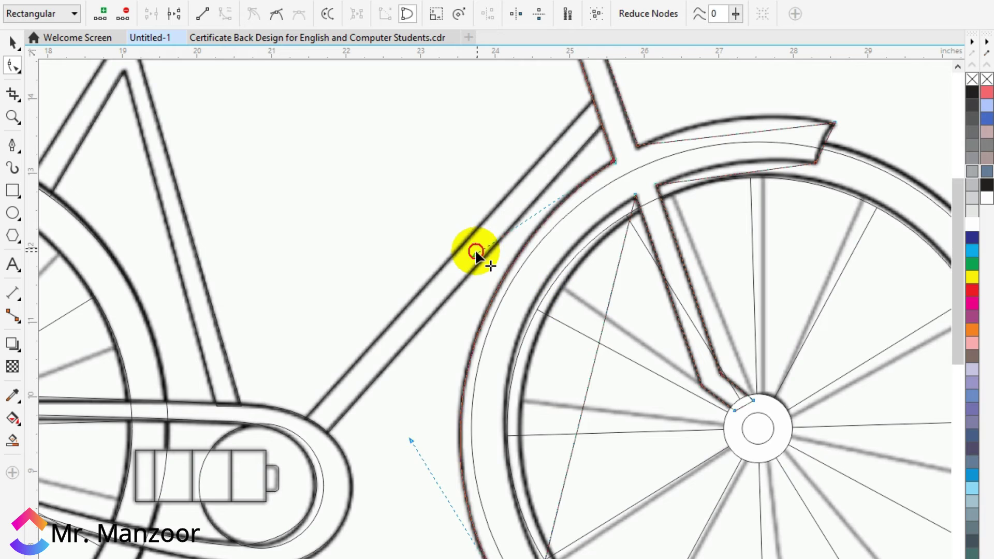
pyautogui.click(511, 363)
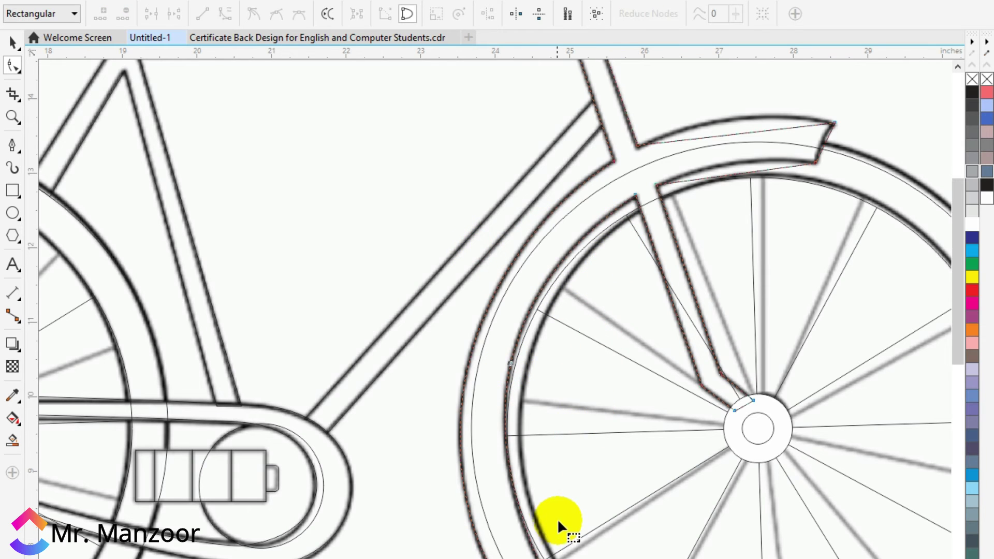
# Convert the upper and lower edges of the mudguard's forward section to curves and bend them onto the reference lines.
pyautogui.rightClick(733, 134)
pyautogui.click(750, 201)
pyautogui.moveTo(737, 135); pyautogui.dragTo(737, 118)
pyautogui.scroll(1, 749, 112)
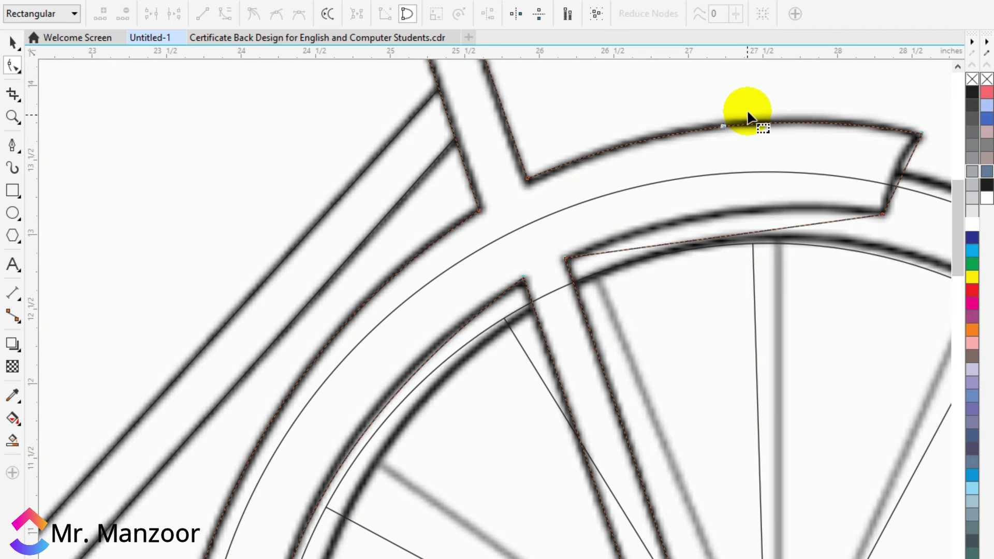
pyautogui.click(708, 250)
pyautogui.moveTo(708, 215); pyautogui.dragTo(708, 215)
# Convert the mudguard's forward end edge to a curve and bend it inward to match the reference.
pyautogui.scroll(1, 923, 173)
pyautogui.rightClick(887, 172)
pyautogui.rightClick(886, 163)
pyautogui.click(895, 230)
pyautogui.moveTo(882, 170); pyautogui.dragTo(867, 167)
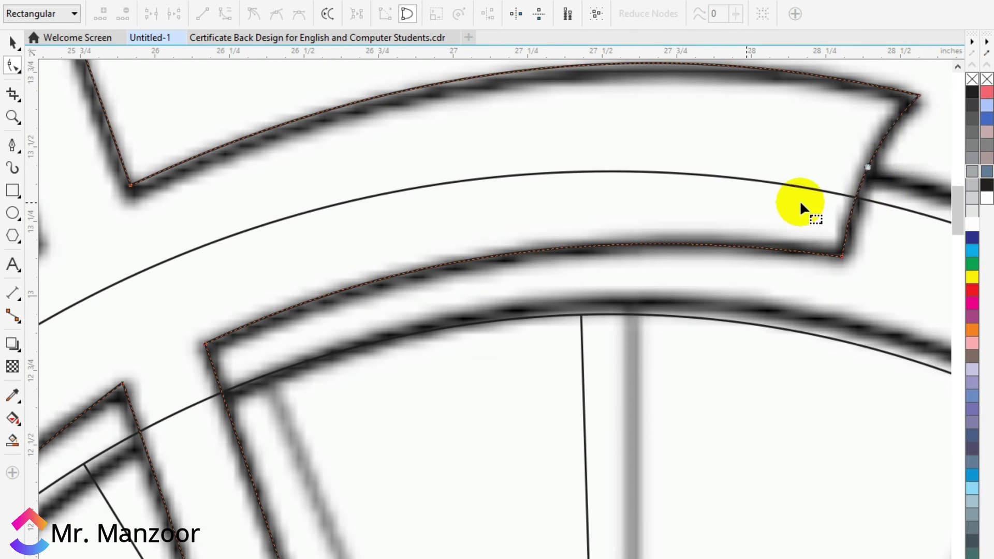
pyautogui.scroll(-3, 800, 205)
pyautogui.scroll(3, 765, 389)
pyautogui.click(535, 553)
# Move the reference bitmap away from the traced bicycle and delete it.
pyautogui.click(11, 44)
pyautogui.scroll(-4, 580, 289)
pyautogui.click(546, 89)
pyautogui.moveTo(468, 152)
pyautogui.mouseDown()
pyautogui.moveTo(668, 441)
pyautogui.moveTo(108, 144)
pyautogui.mouseUp()
pyautogui.scroll(-1, 701, 279)
pyautogui.scroll(1, 503, 250)
pyautogui.scroll(-1, 399, 295)
pyautogui.scroll(1, 582, 274)
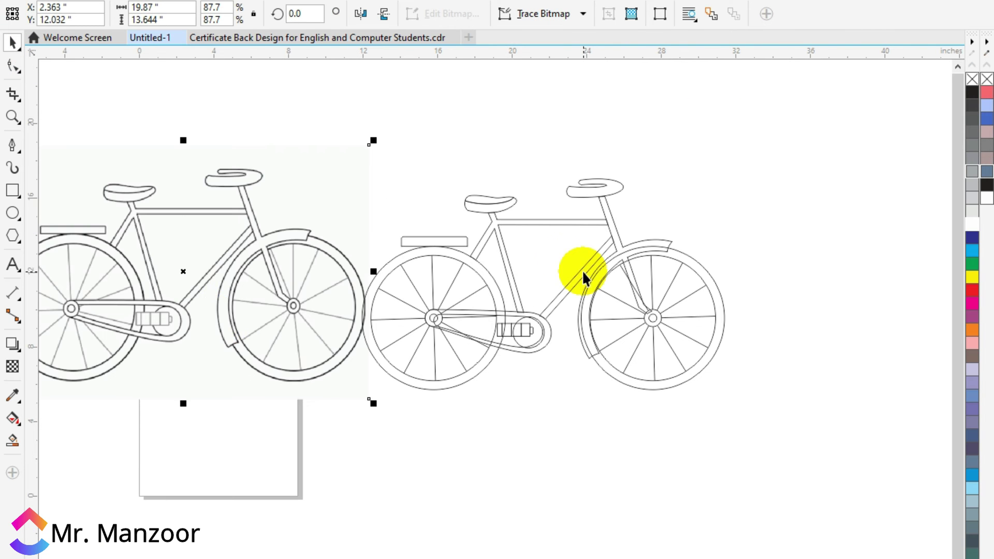
pyautogui.moveTo(262, 267); pyautogui.dragTo(339, 346)
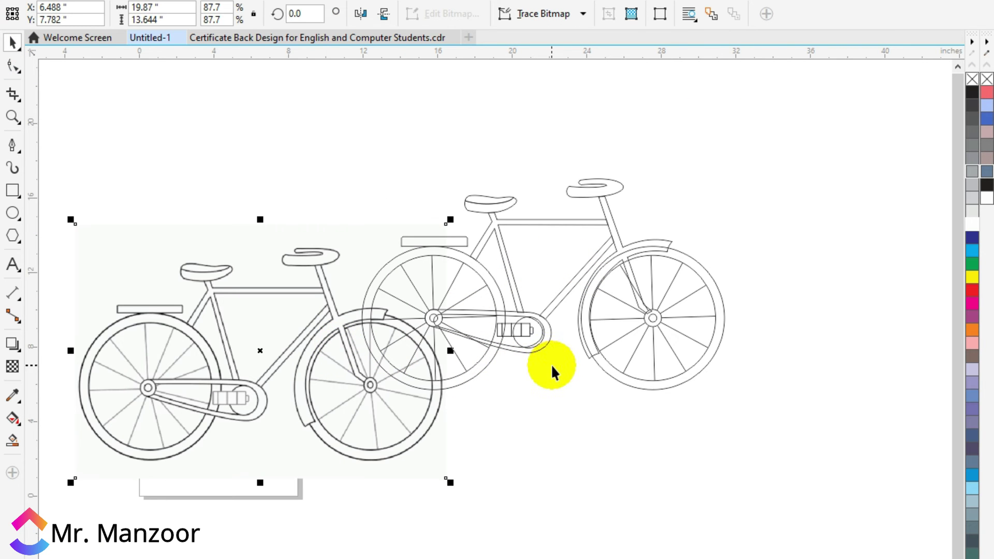
pyautogui.press('Delete')
# Fill both parts of the saddle with light red.
pyautogui.scroll(1, 539, 198)
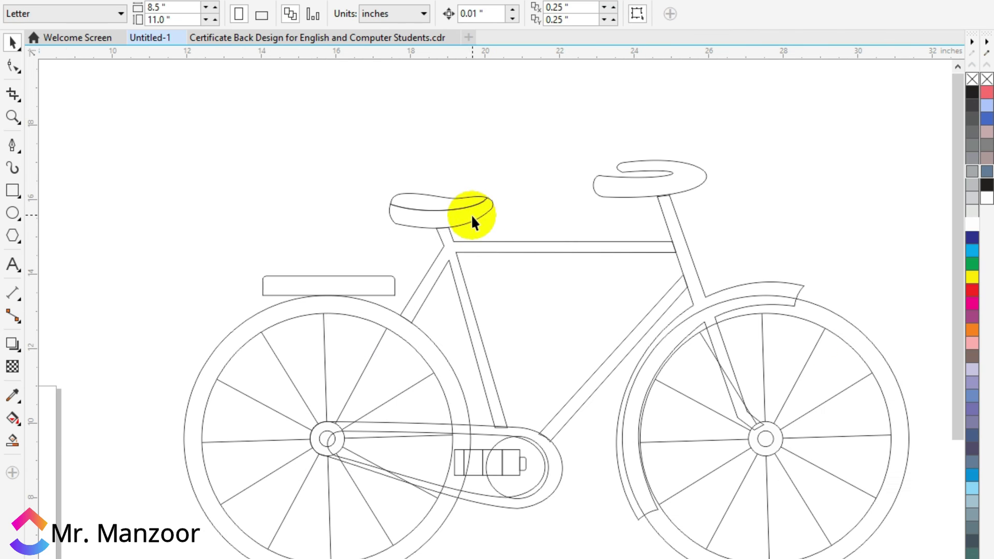
pyautogui.click(472, 214)
pyautogui.click(986, 93)
pyautogui.click(467, 205)
pyautogui.click(987, 90)
# Fill the frame, rear carrier, front fork with mudguard, and down tube with blue.
pyautogui.click(540, 274)
pyautogui.click(986, 119)
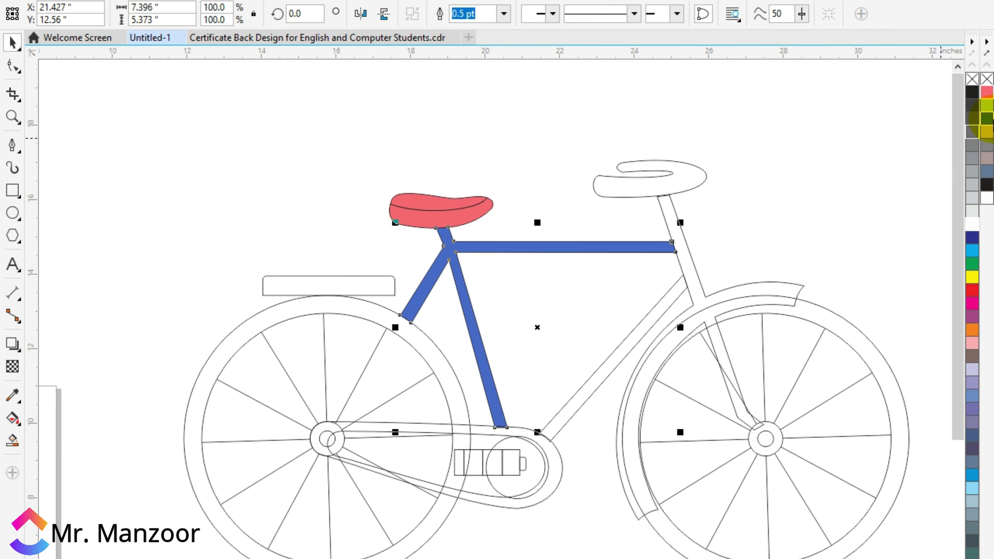
pyautogui.click(333, 283)
pyautogui.click(987, 119)
pyautogui.click(830, 192)
pyautogui.click(776, 292)
pyautogui.click(986, 118)
pyautogui.click(533, 323)
pyautogui.click(565, 414)
pyautogui.click(987, 118)
# Fill the chain guard and all the pedal segments with dusty mauve tones.
pyautogui.click(500, 507)
pyautogui.click(987, 132)
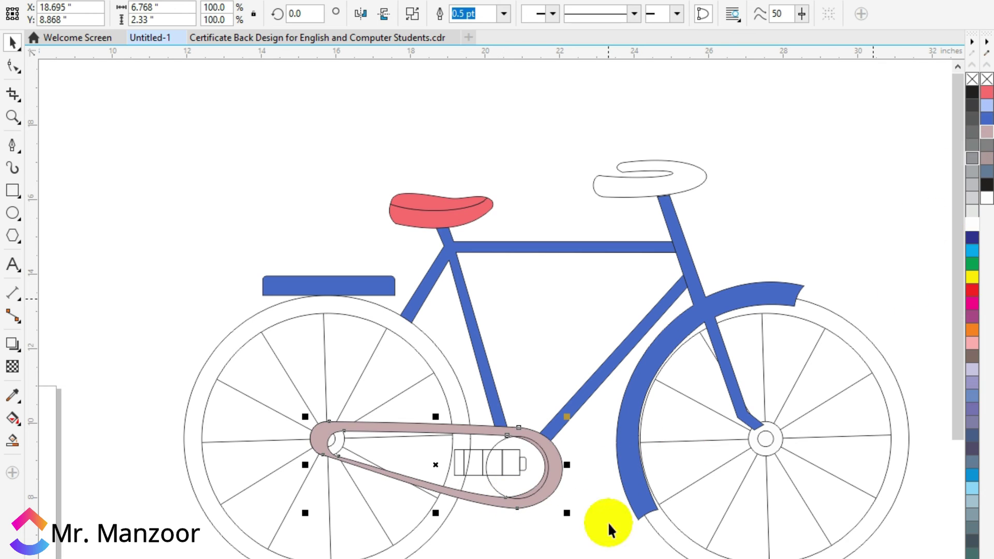
pyautogui.click(511, 462)
pyautogui.moveTo(529, 554); pyautogui.dragTo(452, 436)
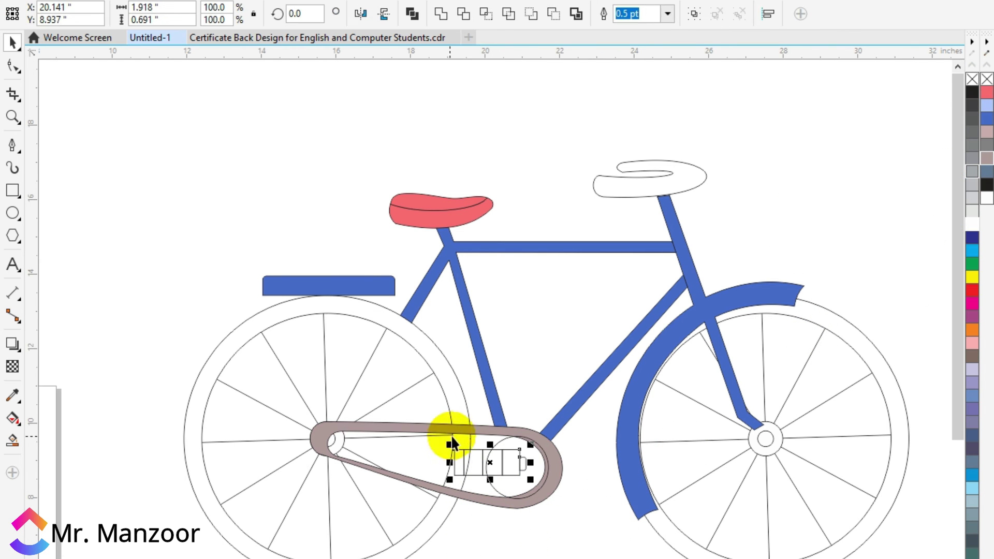
pyautogui.click(987, 132)
pyautogui.click(552, 489)
pyautogui.press('Escape')
pyautogui.scroll(1, 333, 451)
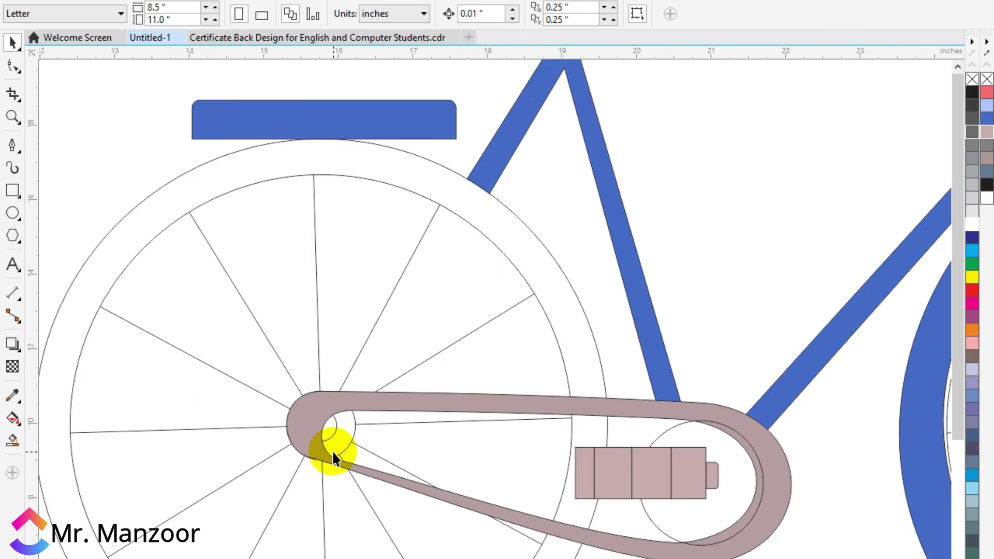
pyautogui.scroll(-2, 433, 428)
pyautogui.scroll(1, 571, 504)
pyautogui.click(750, 469)
pyautogui.click(987, 145)
pyautogui.press('F10')
pyautogui.hotkey('ctrl', 'z')
pyautogui.click(325, 468)
pyautogui.click(15, 44)
pyautogui.click(271, 244)
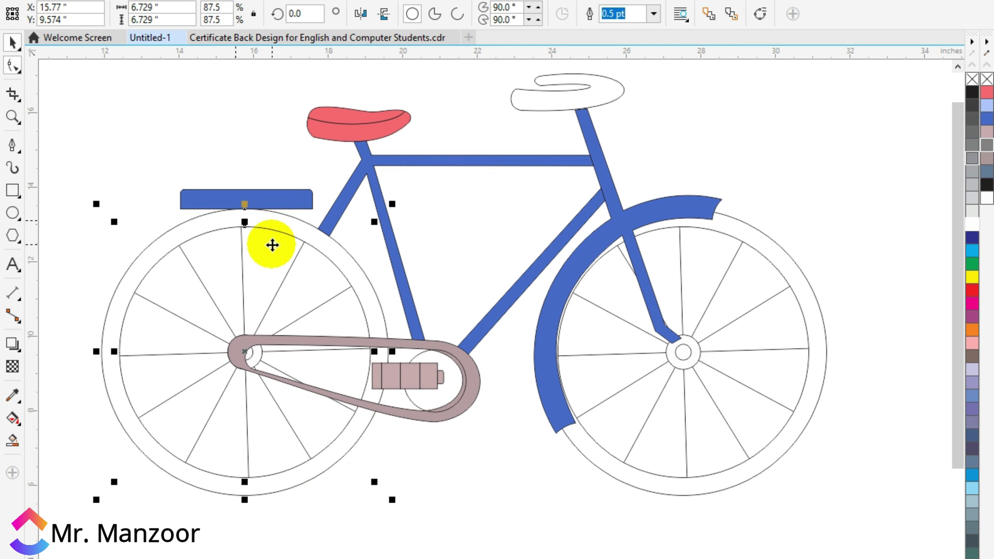
pyautogui.press('Escape')
# Trim the rear wheel's outer circle with the inner one and delete the inner circle, leaving a tire ring.
pyautogui.click(262, 242)
pyautogui.keyDown('shift'); pyautogui.click(264, 216); pyautogui.keyUp('shift')
pyautogui.click(464, 15)
pyautogui.click(269, 260)
pyautogui.press('Delete')
# Trim the front wheel's outer circle with its inner circle and delete the inner circle to form the tire.
pyautogui.click(701, 258)
pyautogui.keyDown('shift'); pyautogui.click(782, 252); pyautogui.keyUp('shift')
pyautogui.keyDown('shift'); pyautogui.click(781, 252); pyautogui.keyUp('shift')
pyautogui.keyDown('shift'); pyautogui.click(805, 274); pyautogui.keyUp('shift')
pyautogui.click(464, 15)
pyautogui.click(744, 276)
pyautogui.press('Delete')
# Fill the front and rear tire rings with gray.
pyautogui.click(763, 239)
pyautogui.click(987, 146)
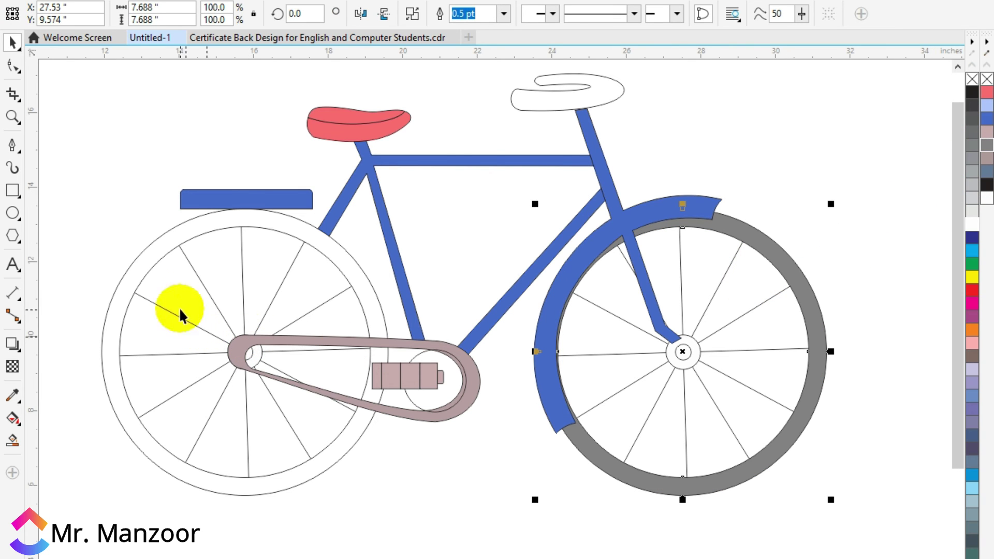
pyautogui.click(146, 275)
pyautogui.click(986, 145)
# Adjust the curve handles of the front mudguard's rear inner edge to narrow the mudguard evenly along the tire.
pyautogui.click(880, 176)
pyautogui.scroll(1, 717, 246)
pyautogui.click(480, 250)
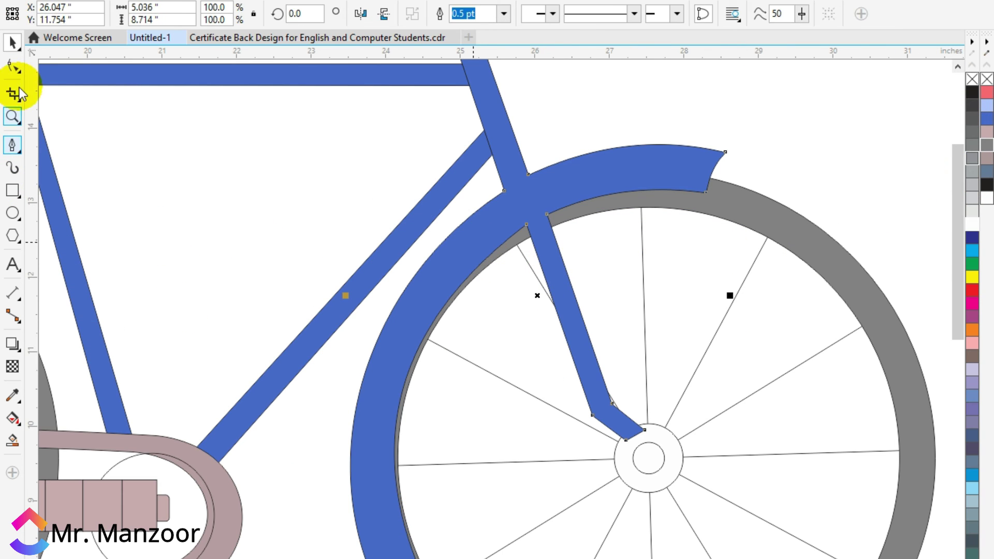
pyautogui.click(13, 66)
pyautogui.click(527, 225)
pyautogui.click(341, 444)
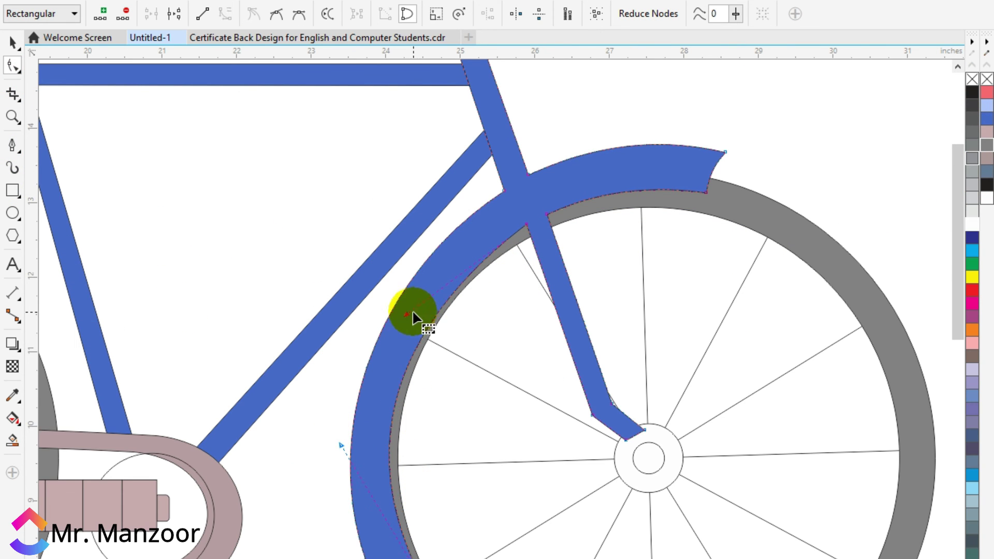
pyautogui.moveTo(403, 293); pyautogui.dragTo(403, 293)
pyautogui.moveTo(341, 445); pyautogui.dragTo(332, 452)
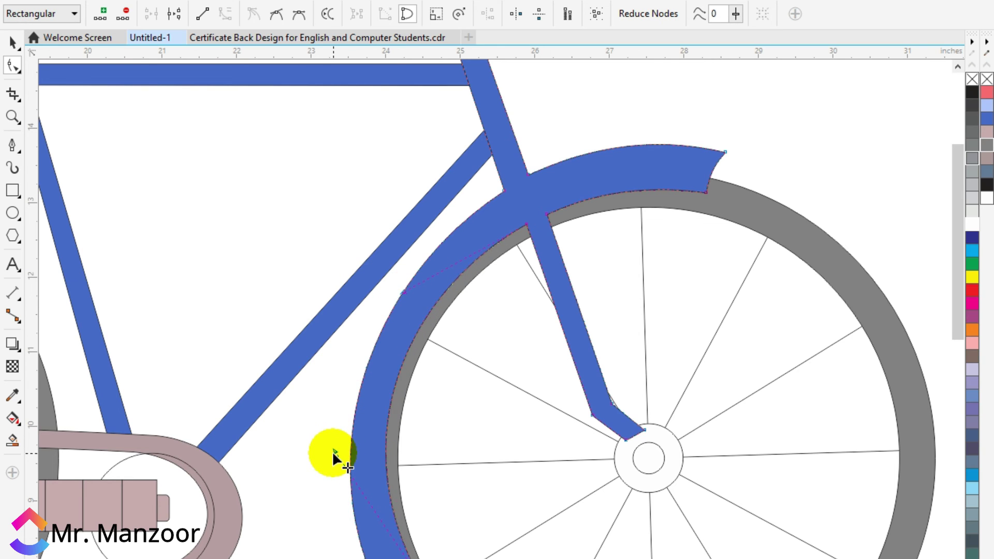
# Nudge the inner corner of the mudguard's forward end down slightly and refine the inner edge's curve.
pyautogui.click(675, 167)
pyautogui.press('Down')
pyautogui.press('Down')
pyautogui.press('Down')
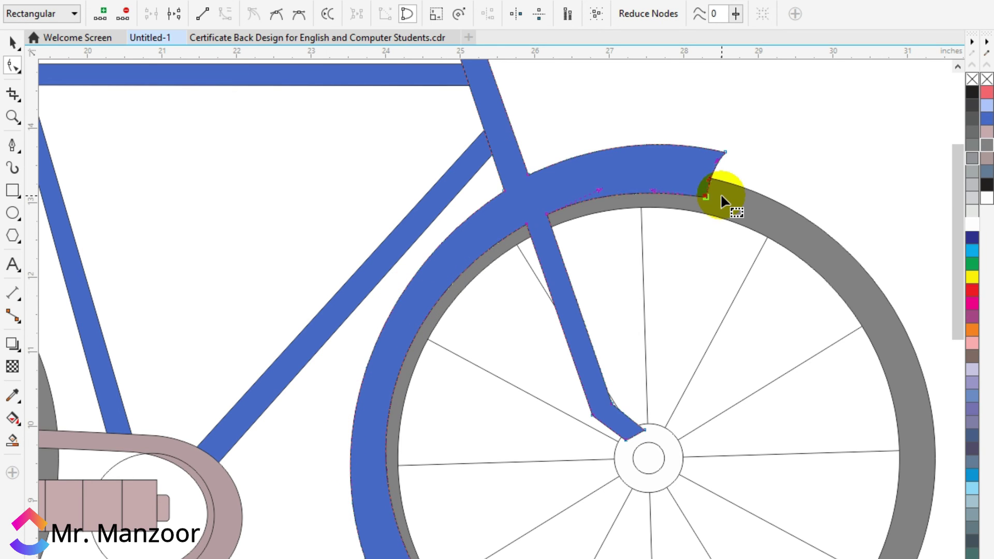
pyautogui.click(435, 558)
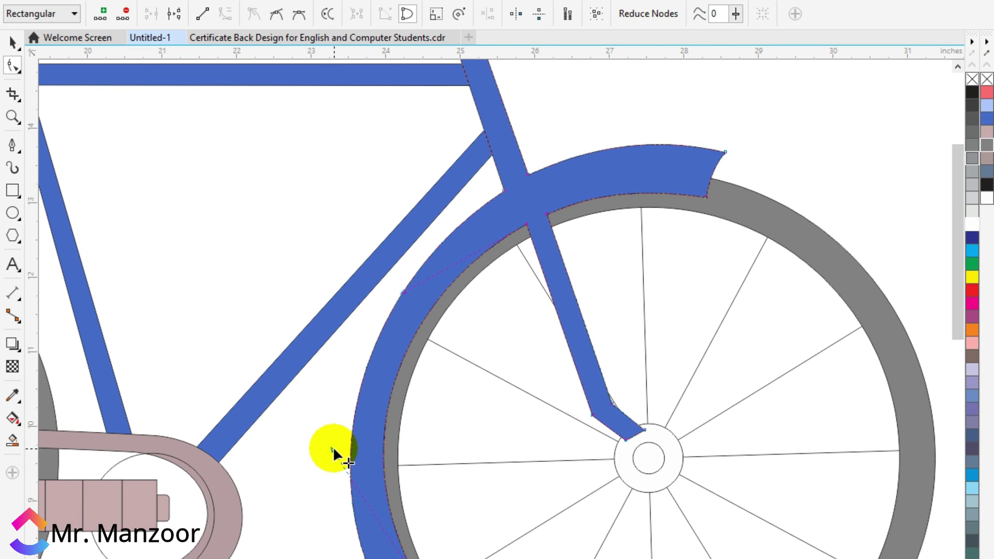
pyautogui.click(13, 44)
pyautogui.scroll(-1, 546, 398)
pyautogui.click(814, 341)
pyautogui.click(606, 422)
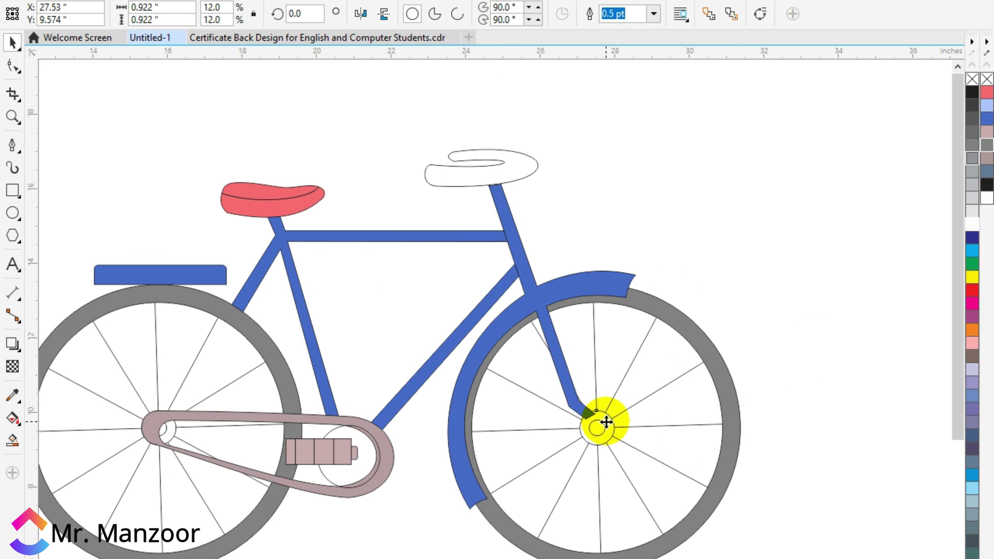
pyautogui.click(589, 290)
pyautogui.click(428, 381)
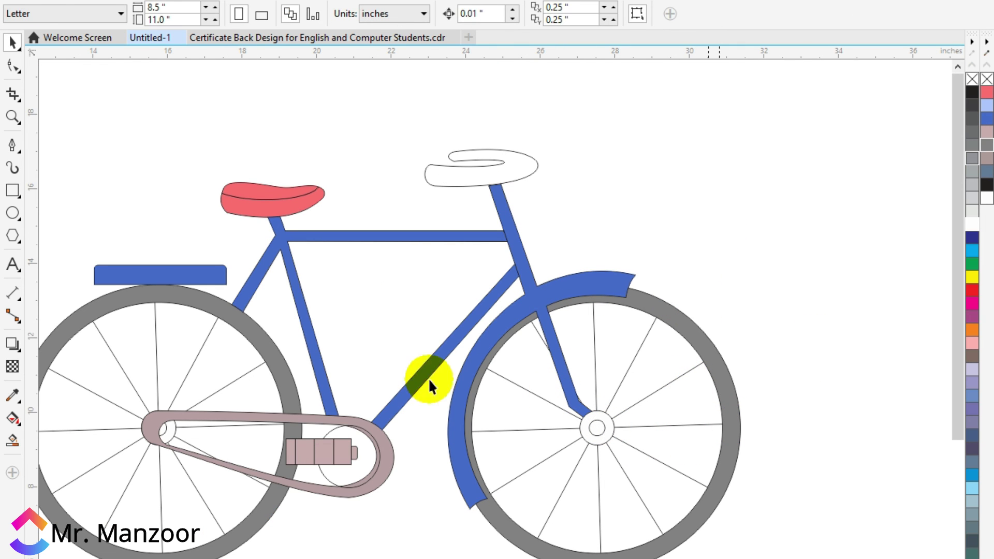
pyautogui.click(167, 427)
# Try a gray fill on the chain guard.
pyautogui.click(373, 461)
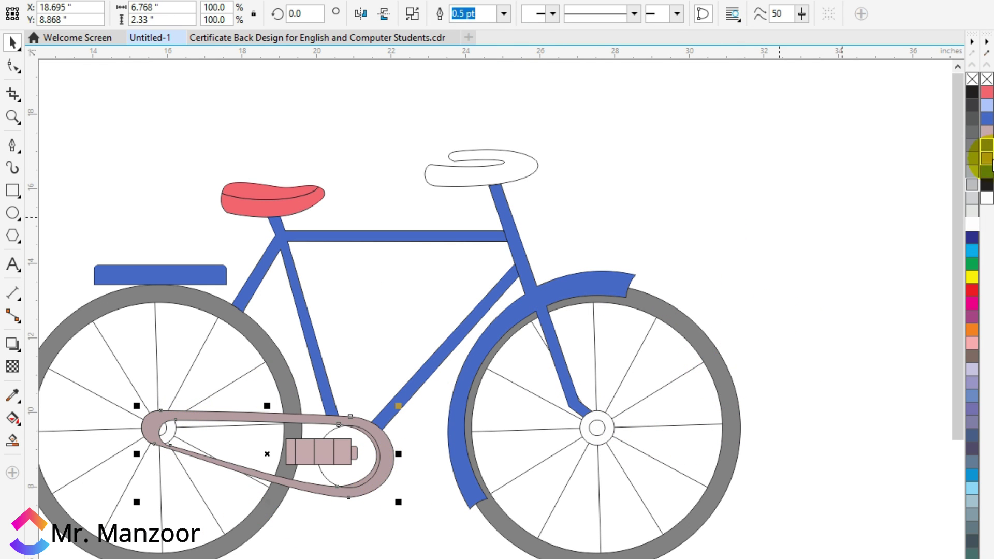
pyautogui.click(974, 150)
pyautogui.click(358, 499)
pyautogui.click(371, 460)
pyautogui.click(346, 528)
pyautogui.click(358, 428)
# Group the pedal pieces and fill the chainring circle with gray.
pyautogui.moveTo(383, 557); pyautogui.dragTo(267, 433)
pyautogui.hotkey('ctrl', 'g')
pyautogui.click(352, 486)
pyautogui.click(327, 476)
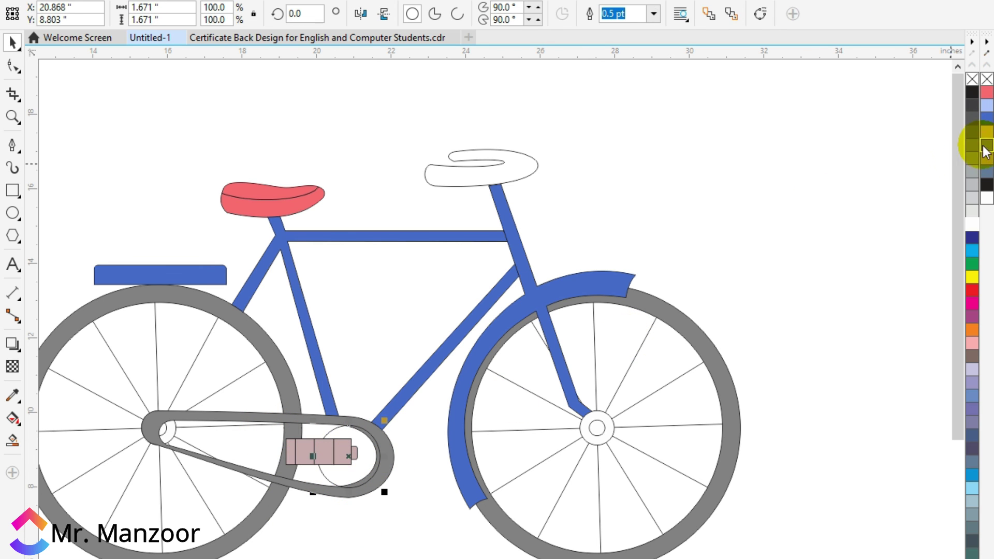
pyautogui.click(984, 145)
# Fill the chain guard with light mauve.
pyautogui.click(383, 477)
pyautogui.click(986, 158)
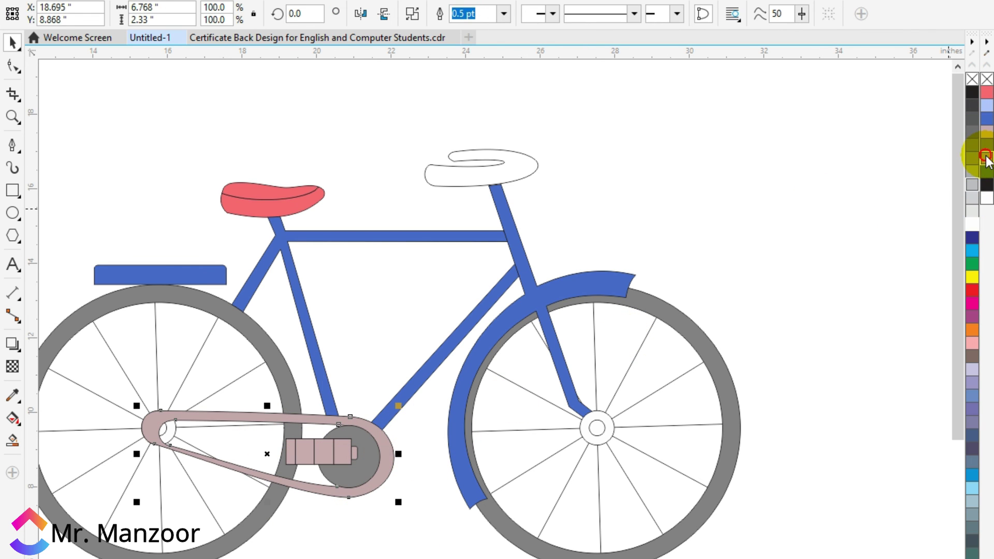
pyautogui.click(414, 479)
# Send the chain guard behind the rear wheel's hub circles.
pyautogui.click(225, 417)
pyautogui.click(225, 416)
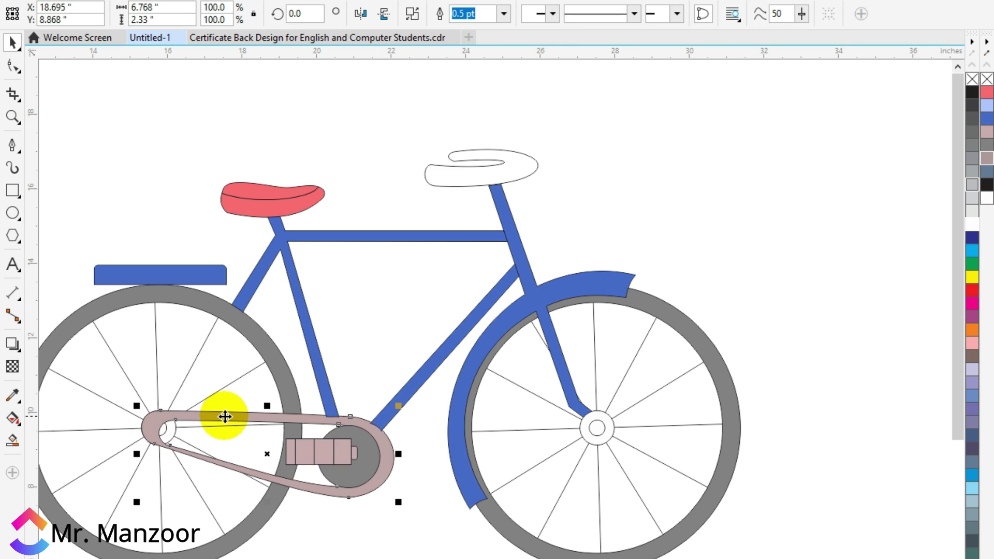
pyautogui.click(359, 526)
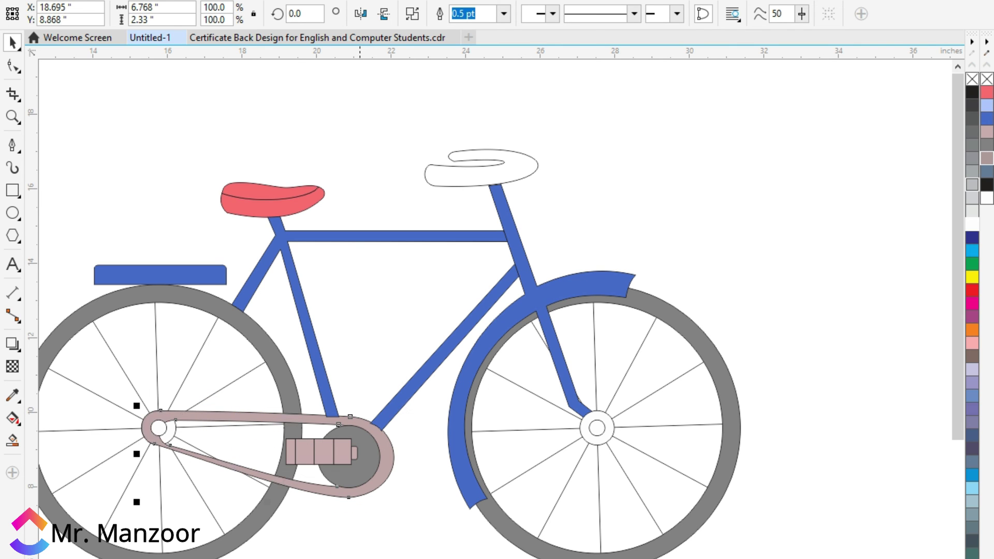
pyautogui.scroll(2, 373, 457)
pyautogui.click(382, 472)
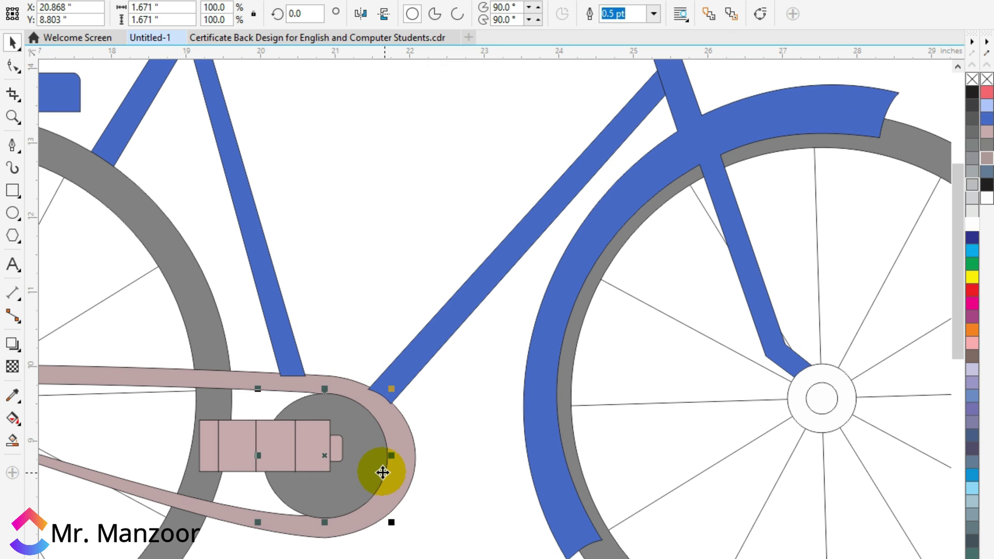
pyautogui.click(456, 319)
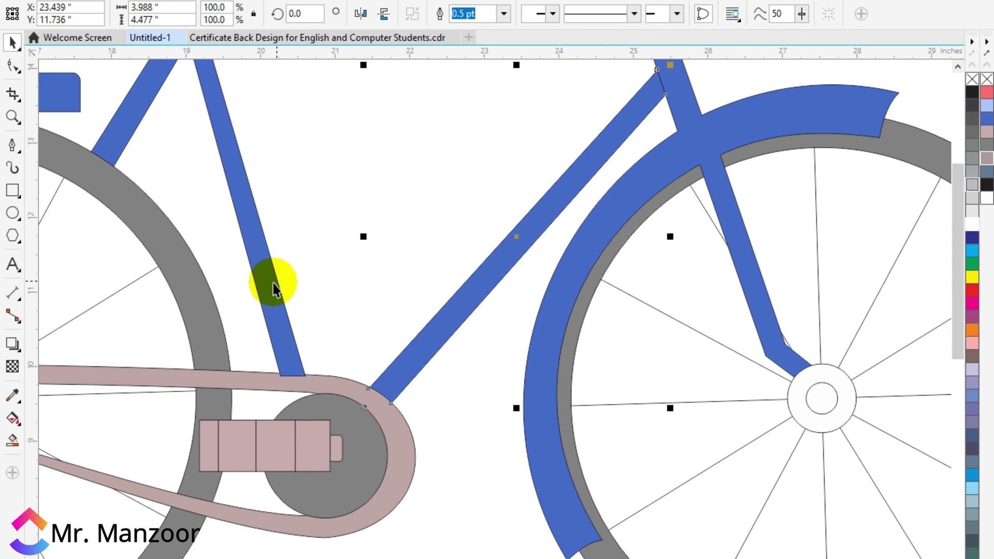
pyautogui.scroll(-2, 342, 411)
pyautogui.keyDown('shift'); pyautogui.click(327, 385); pyautogui.keyUp('shift')
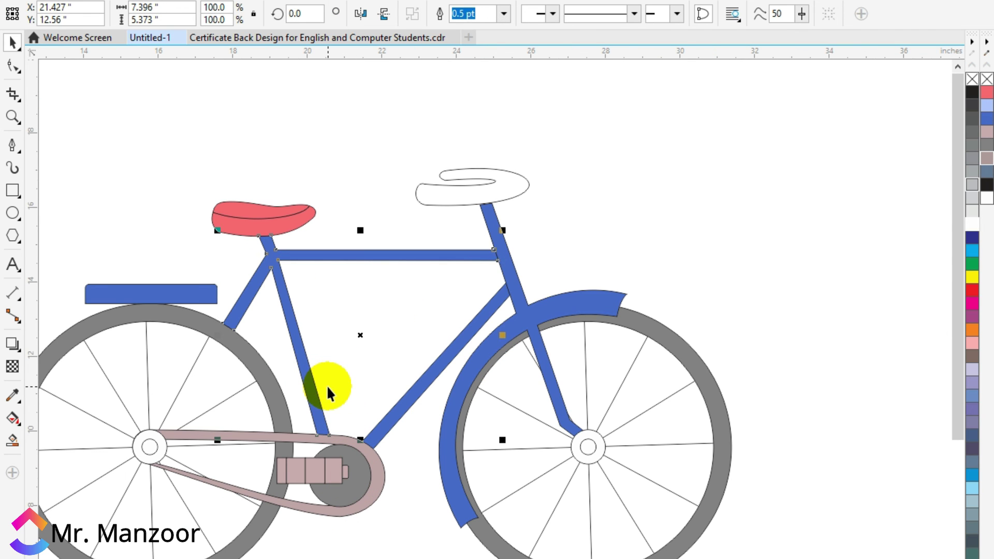
# Fill the handlebar with light blue.
pyautogui.click(655, 196)
pyautogui.click(482, 201)
pyautogui.click(987, 105)
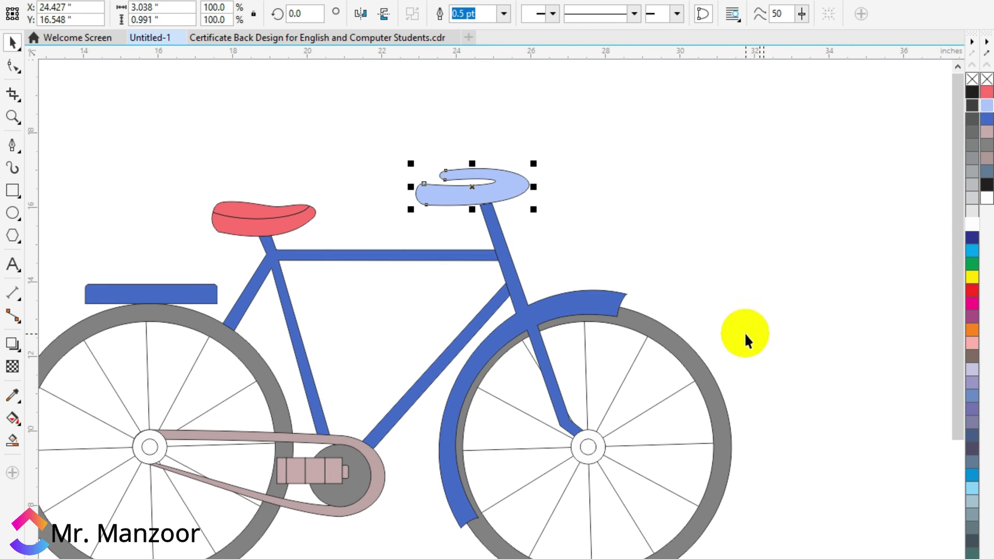
# Fill the outer hub circles of both the rear and front wheels with gray.
pyautogui.click(158, 446)
pyautogui.moveTo(154, 440); pyautogui.dragTo(595, 434)
pyautogui.click(987, 144)
pyautogui.click(764, 226)
# Select the whole bicycle and try several outline widths, leaving all its shapes with a thicker outline.
pyautogui.scroll(-3, 735, 290)
pyautogui.scroll(-1, 735, 313)
pyautogui.moveTo(335, 116); pyautogui.dragTo(776, 393)
pyautogui.click(668, 14)
pyautogui.click(628, 65)
pyautogui.click(668, 14)
pyautogui.click(626, 99)
pyautogui.click(668, 14)
pyautogui.click(640, 111)
pyautogui.click(652, 211)
pyautogui.scroll(1, 735, 237)
pyautogui.scroll(-1, 761, 337)
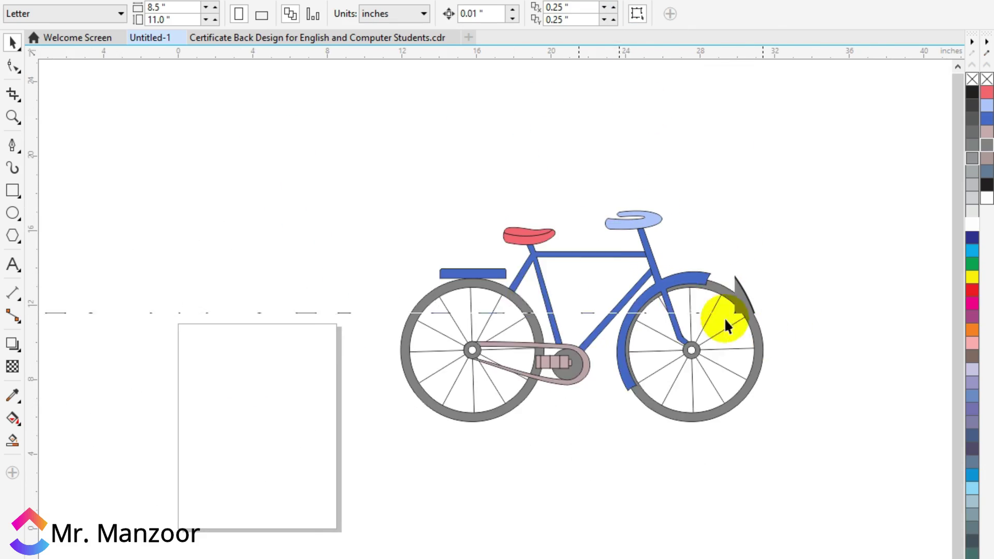
pyautogui.scroll(1, 657, 304)
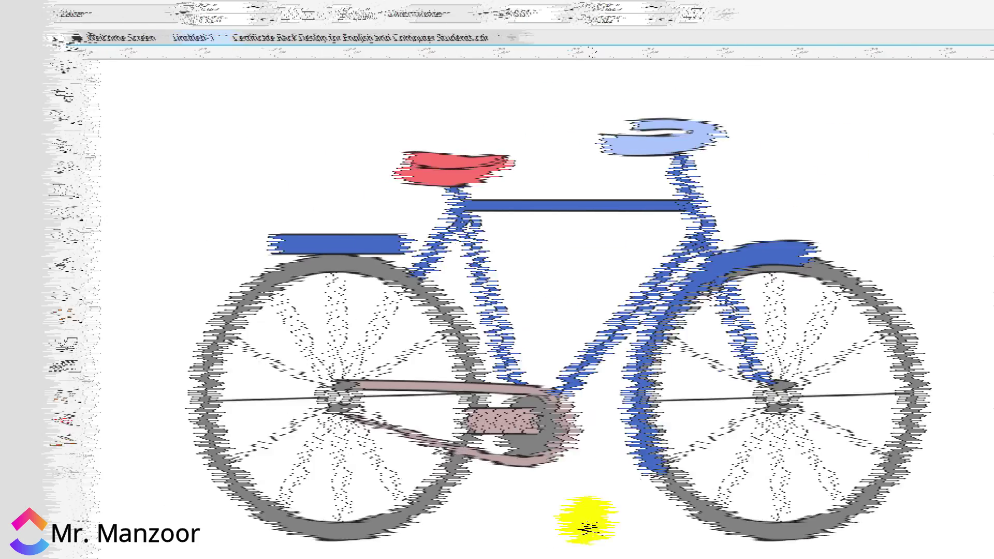